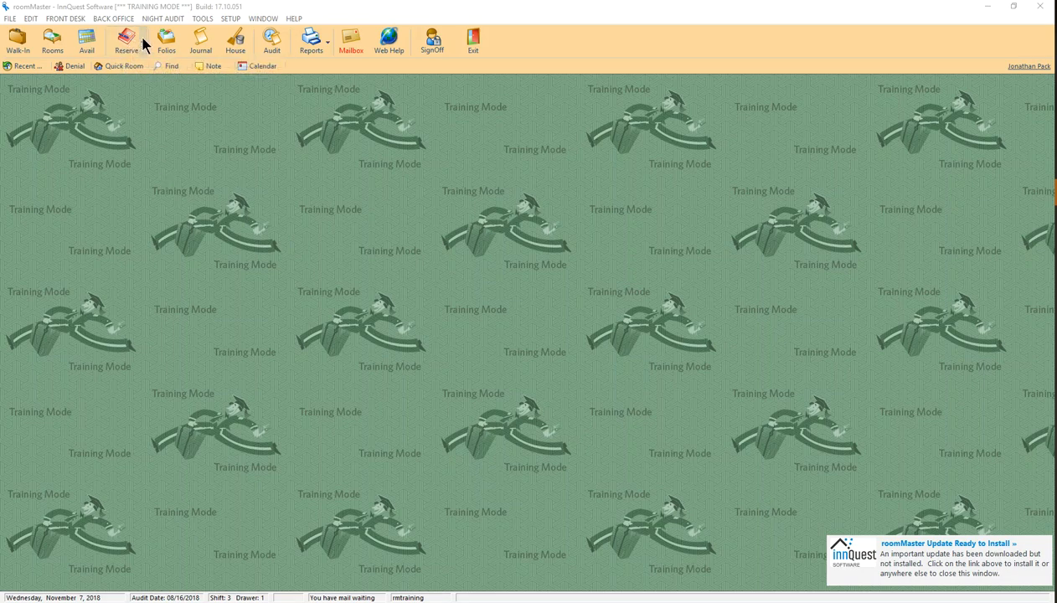
Start a new reservation, then cancel and discard it
click(140, 40)
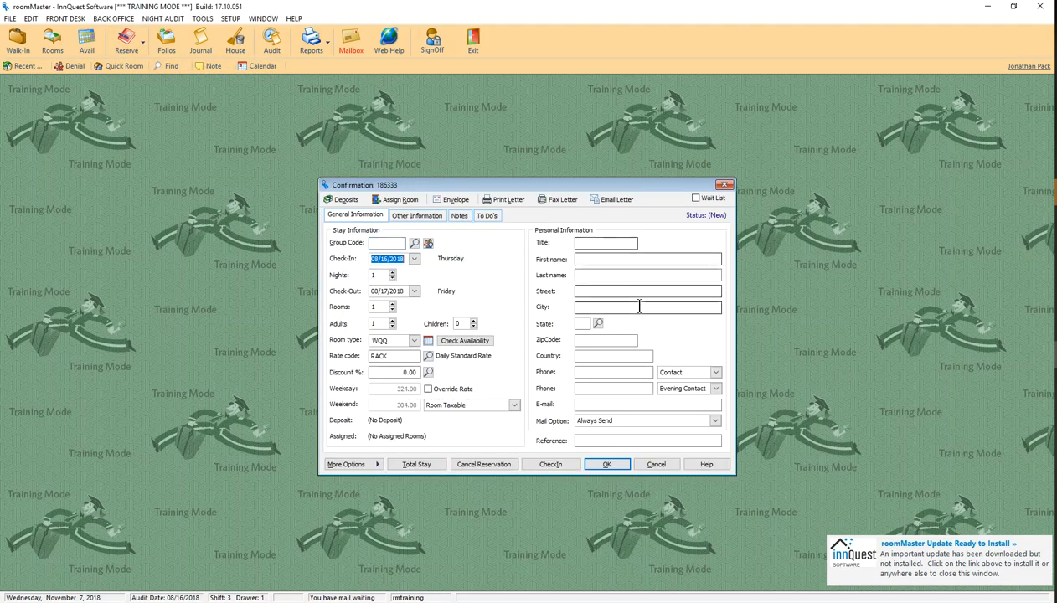
click(656, 464)
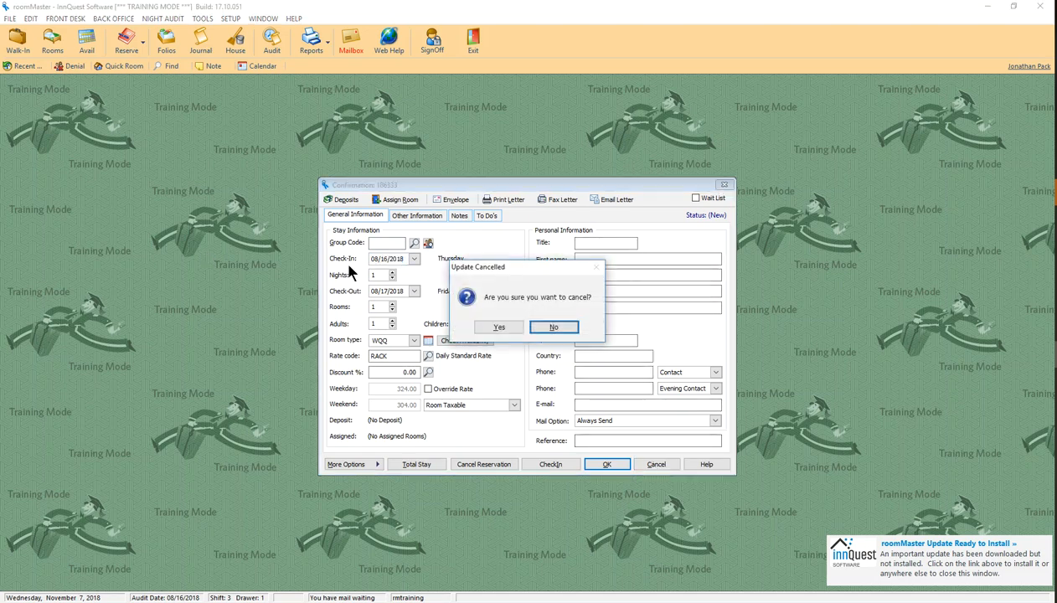
click(501, 327)
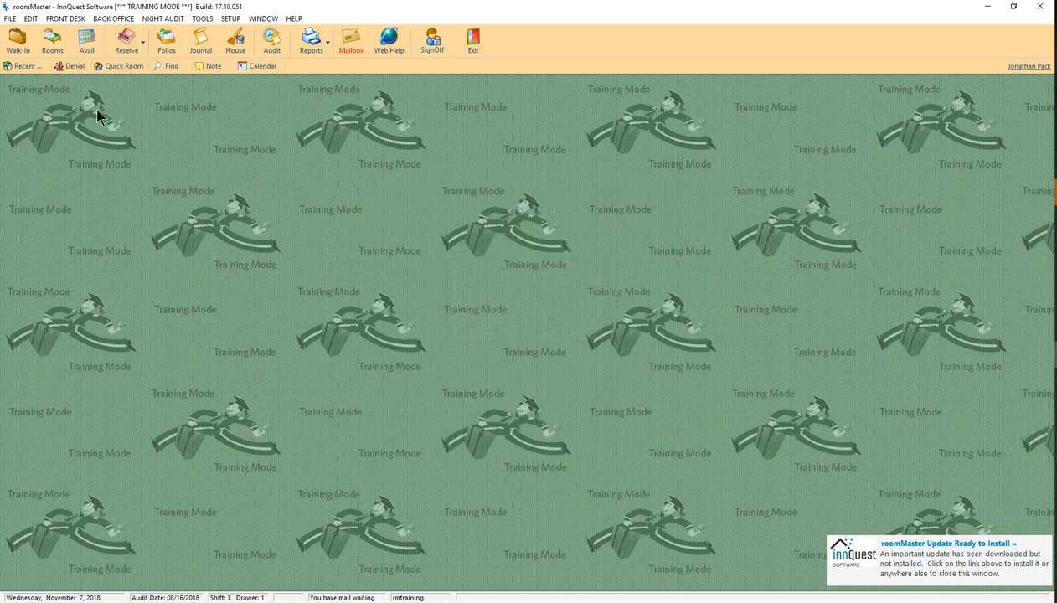
Open the availability chart, browse it by room number, then regroup it by room type
click(88, 43)
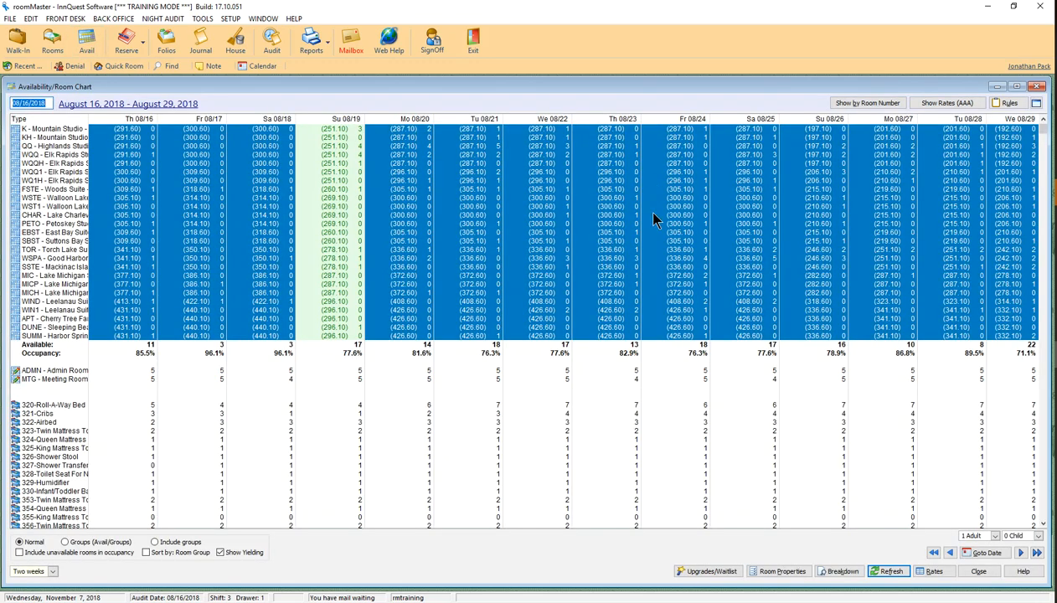
click(867, 103)
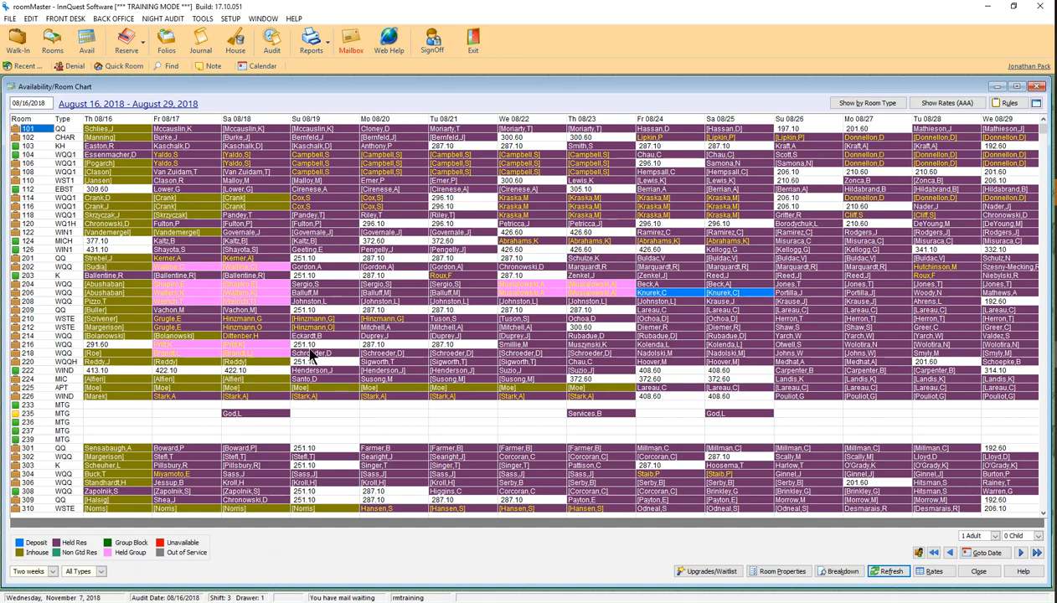
click(463, 146)
click(575, 137)
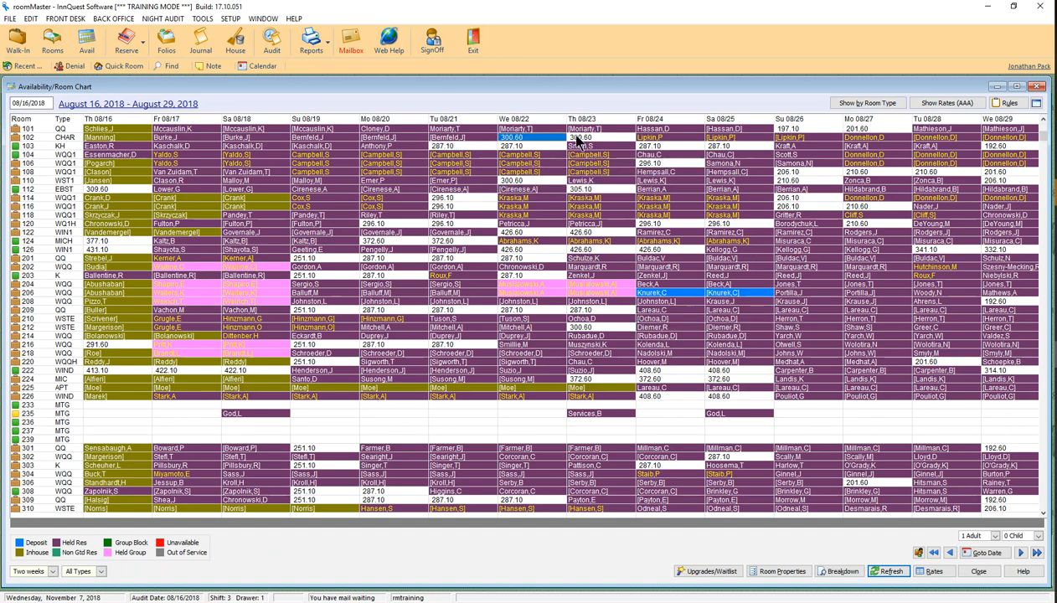
click(447, 147)
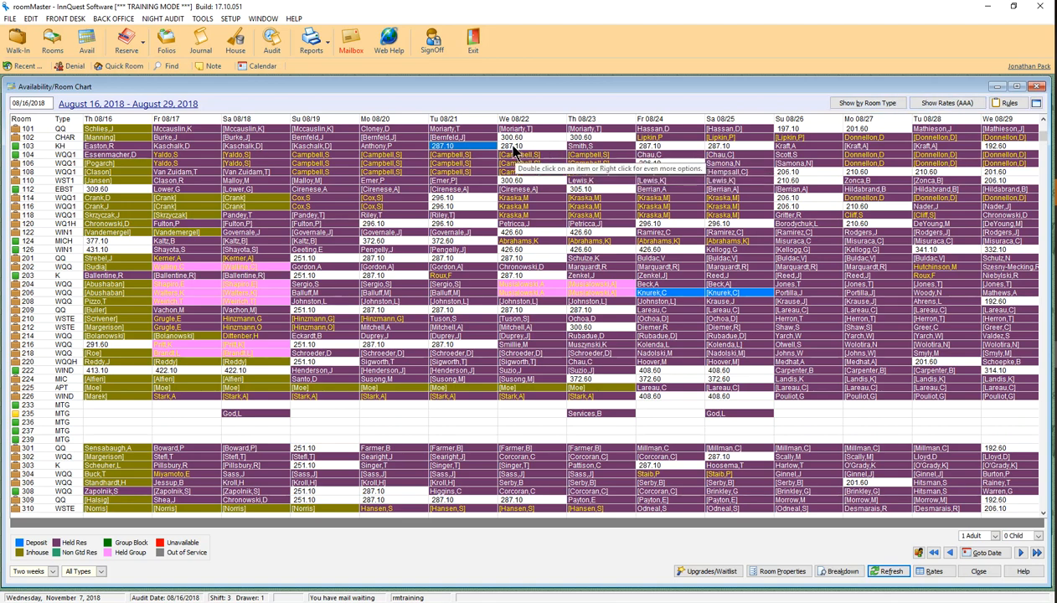
click(875, 103)
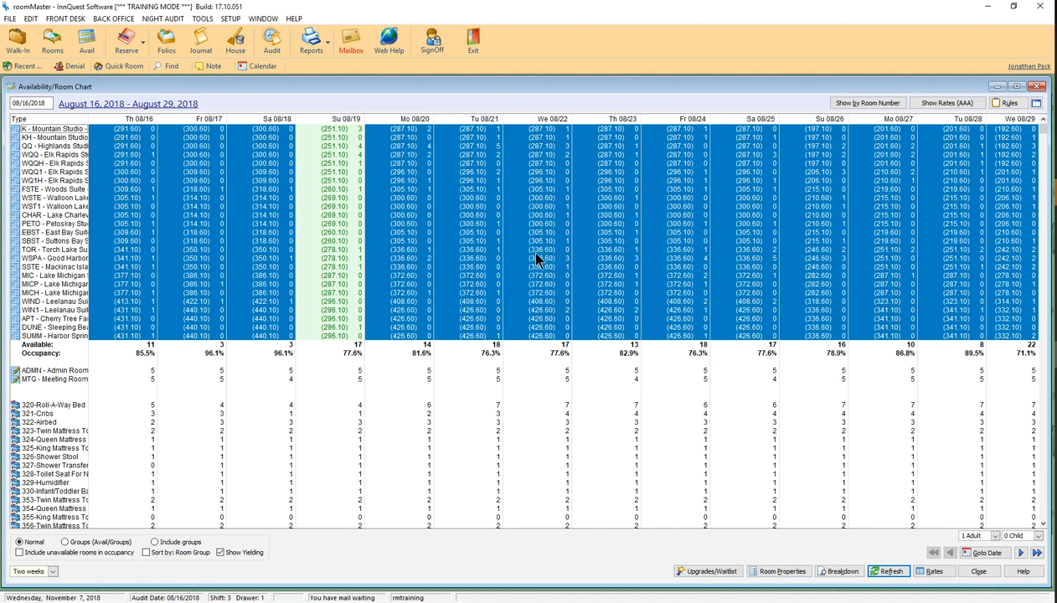
Jump the availability chart forward to start on December 18, 2018
click(980, 553)
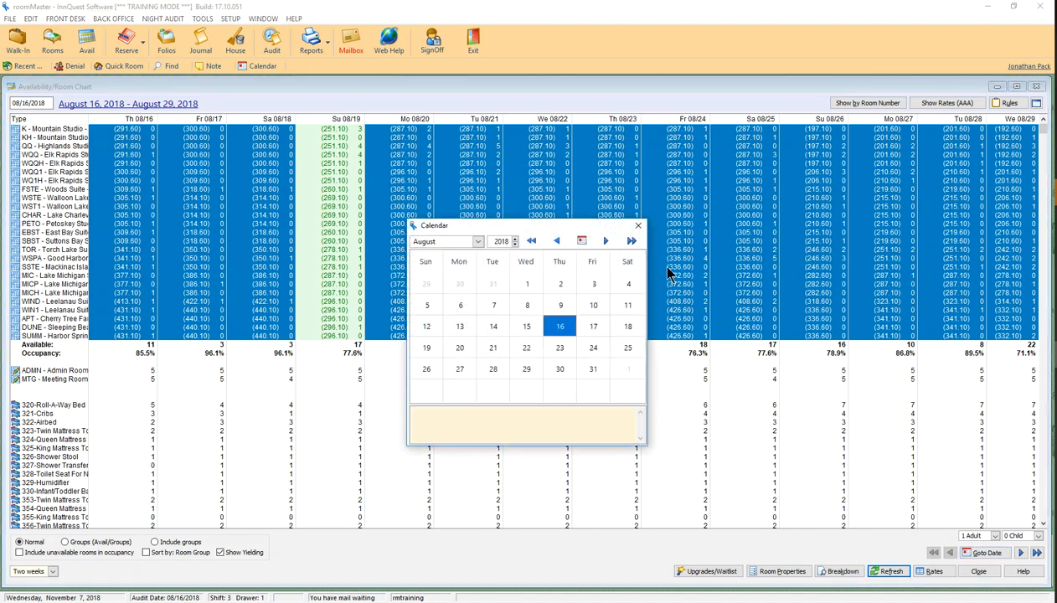
click(608, 241)
click(608, 241)
click(608, 242)
click(607, 241)
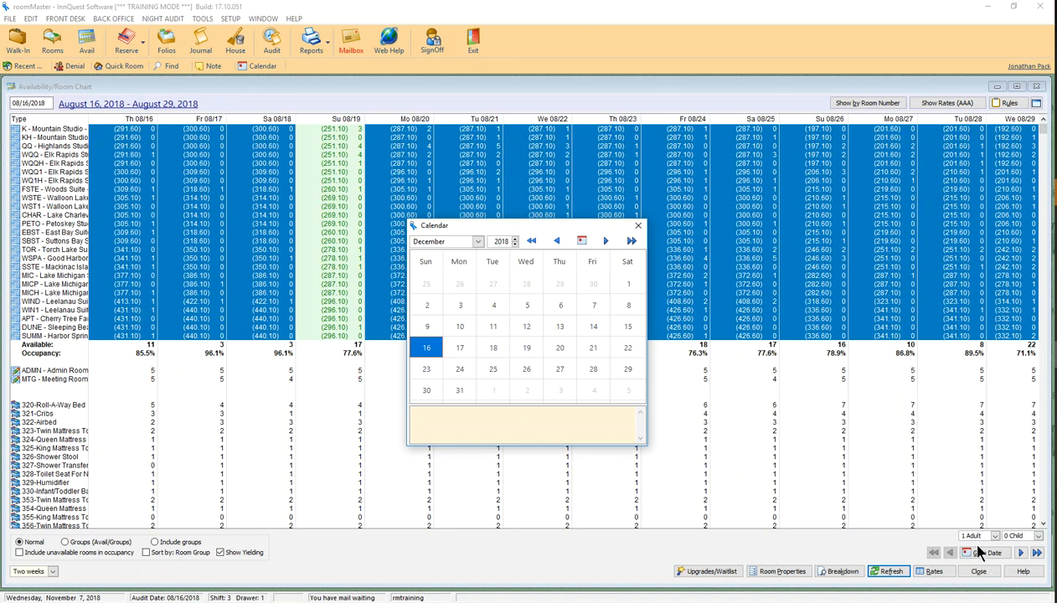
double_click(488, 347)
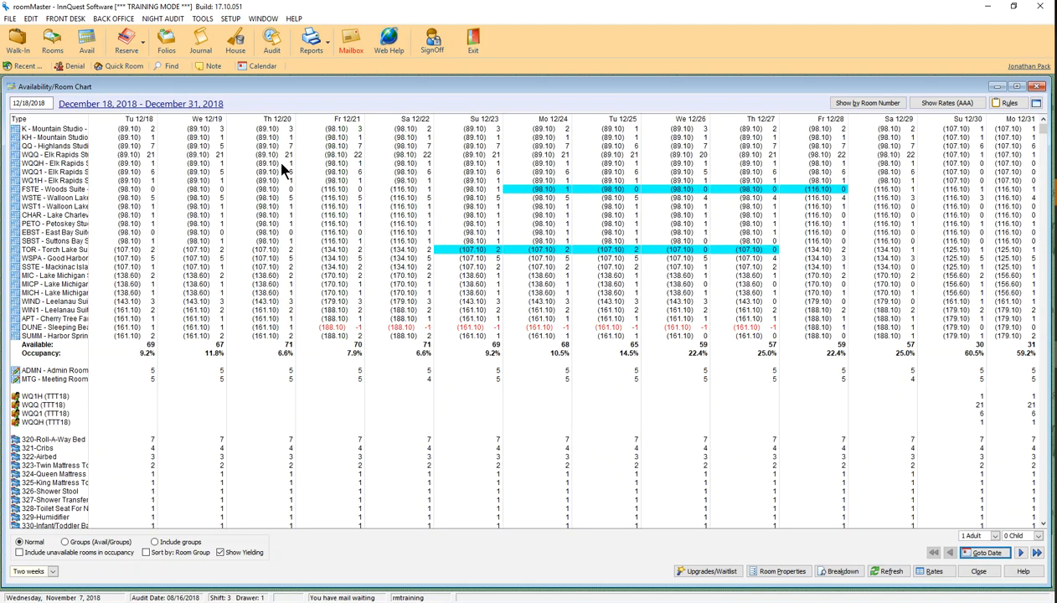
click(962, 105)
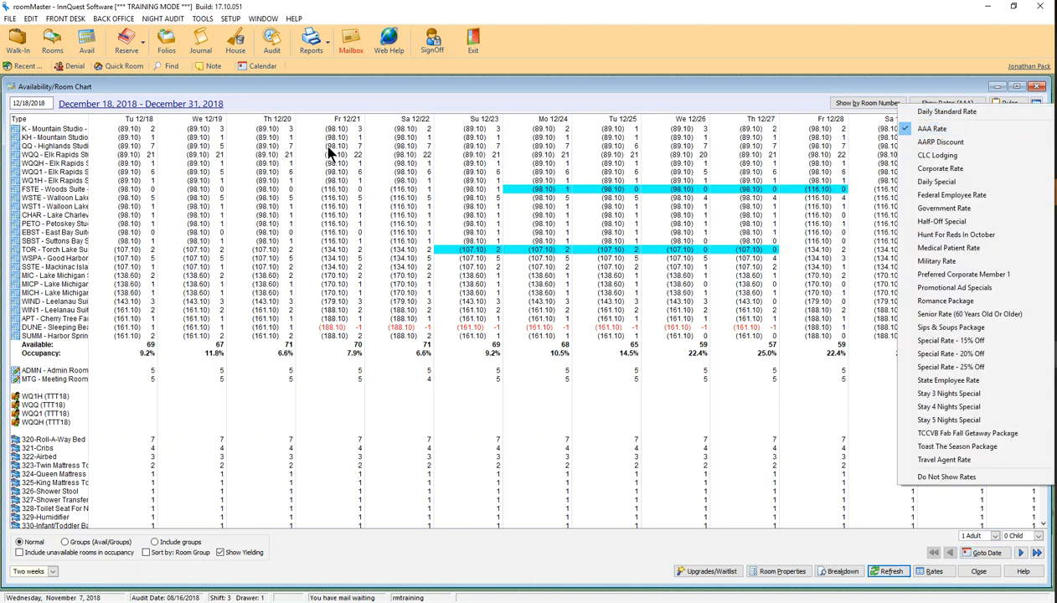
click(931, 111)
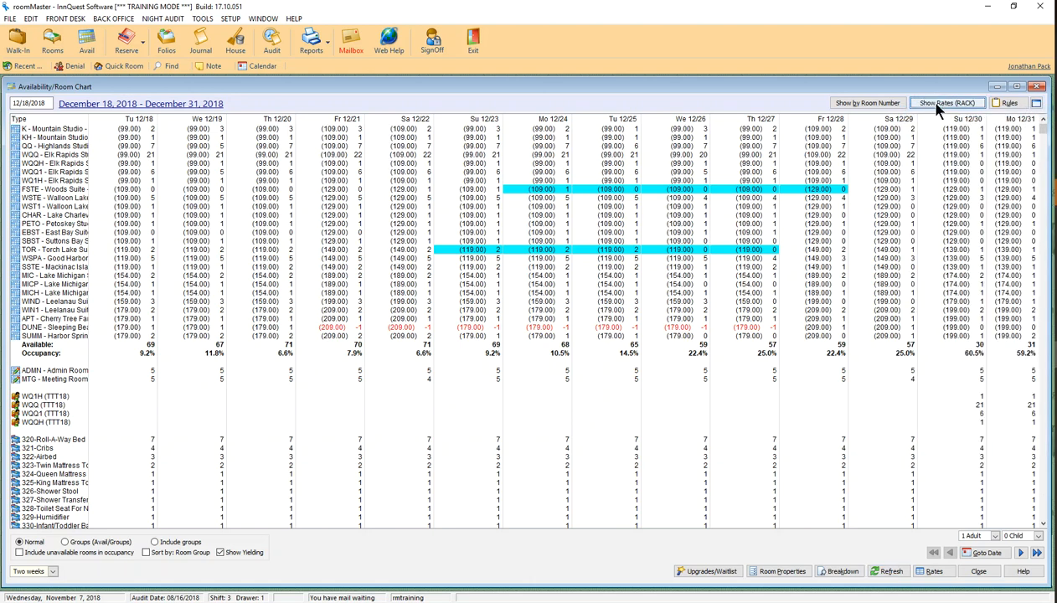
click(936, 103)
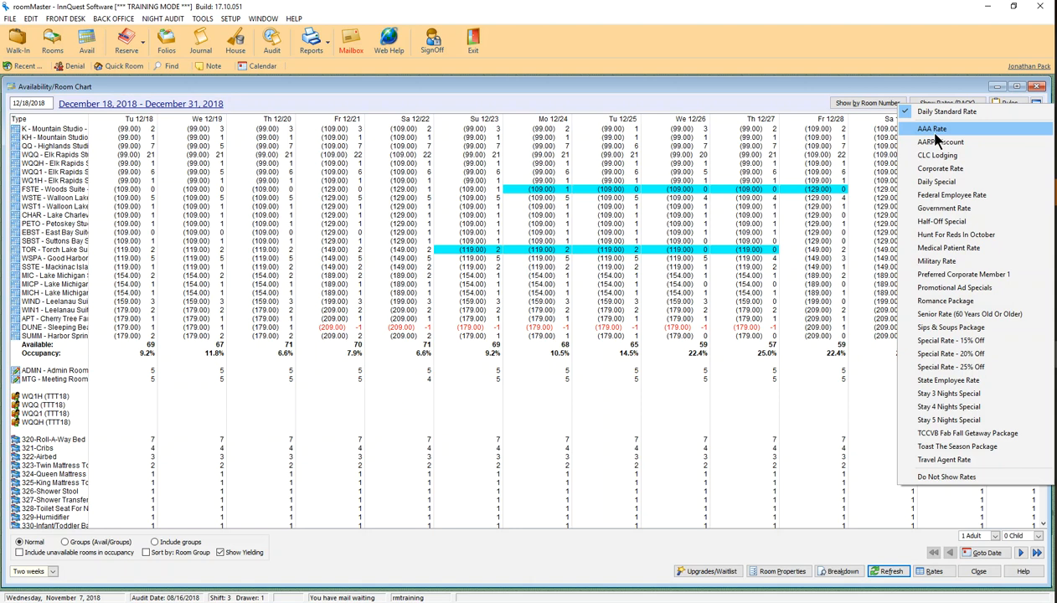
click(935, 134)
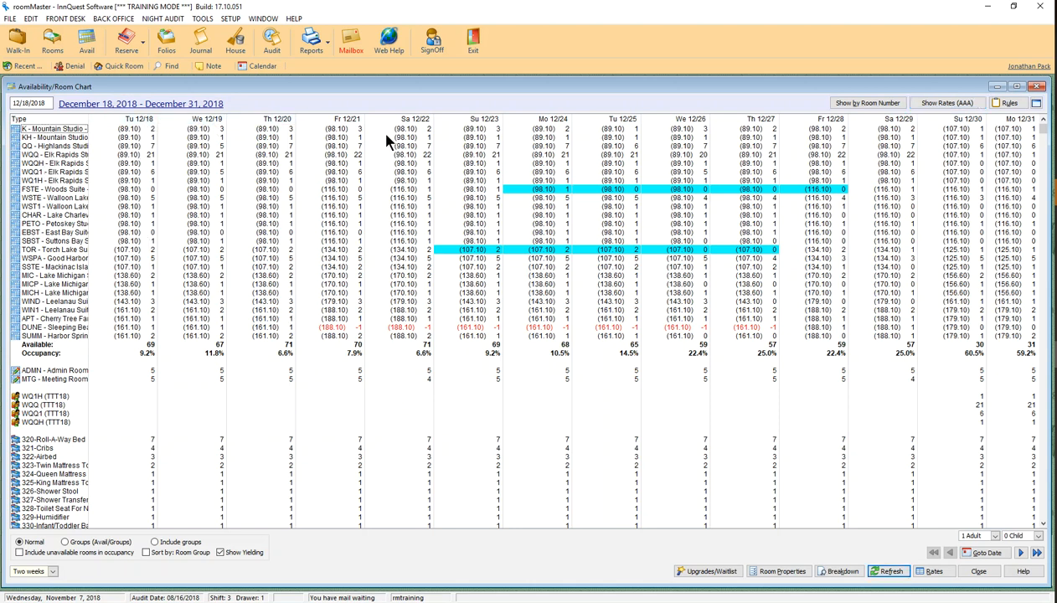
click(50, 571)
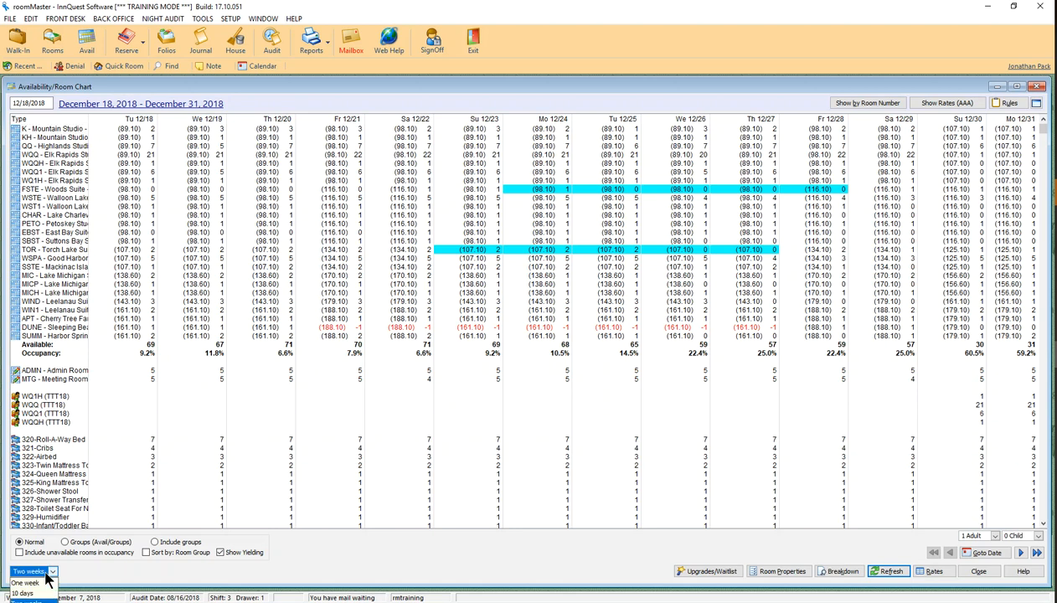
Set the chart period to One week with Largest line height, then select MICP's 12/19 cell
click(38, 583)
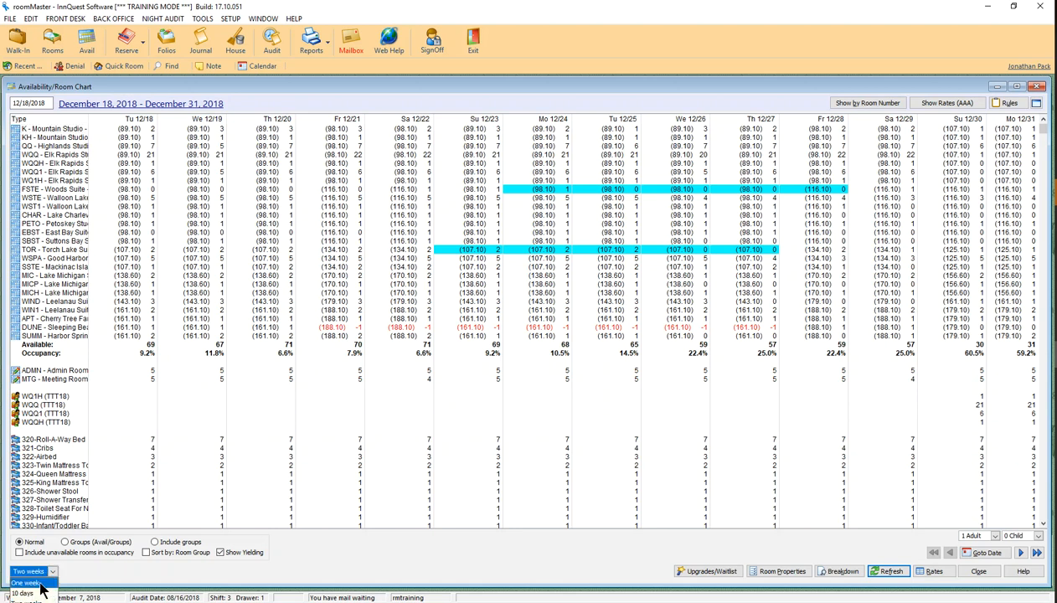
click(1039, 107)
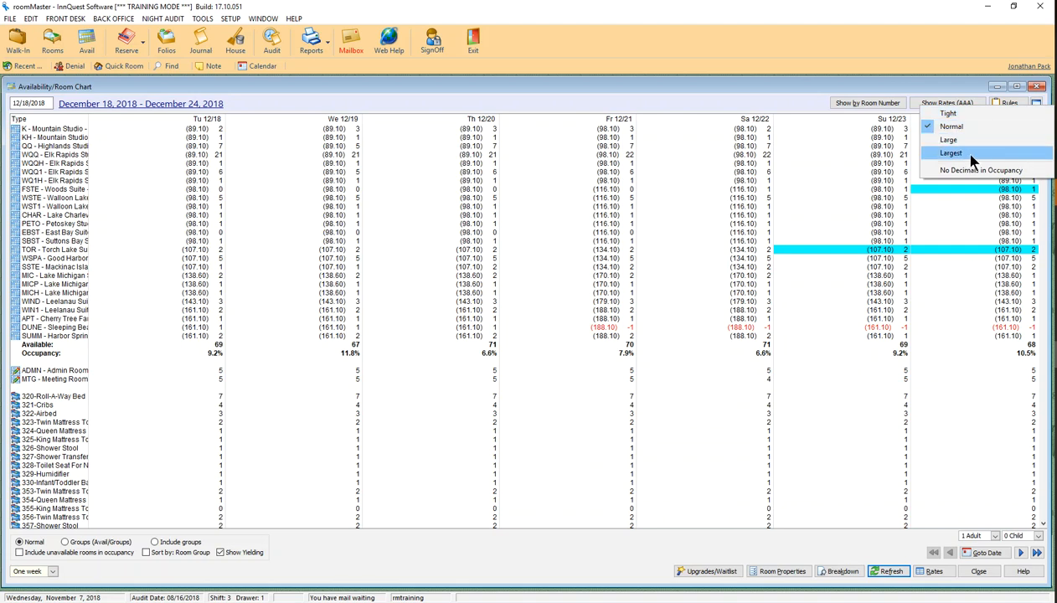
click(956, 153)
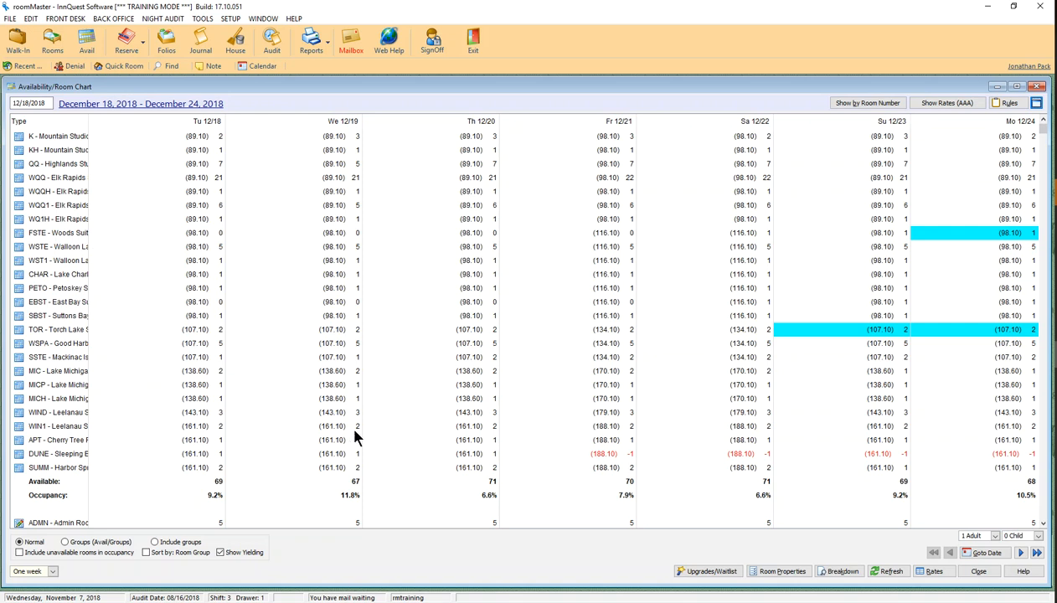
click(327, 384)
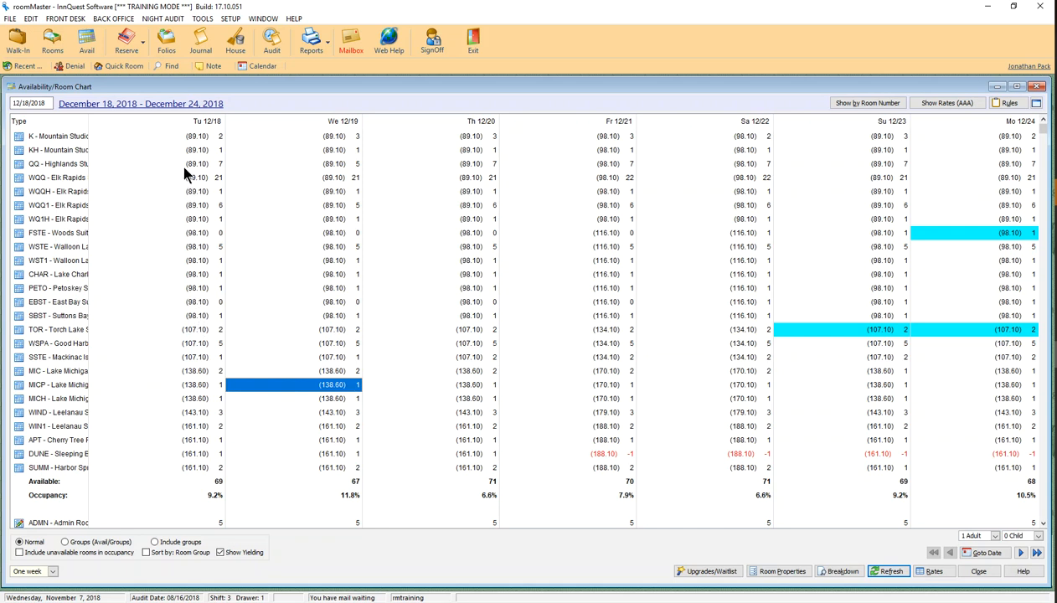
Widen the room type column and review the WQQ Elk Rapids Studio room properties
click(48, 179)
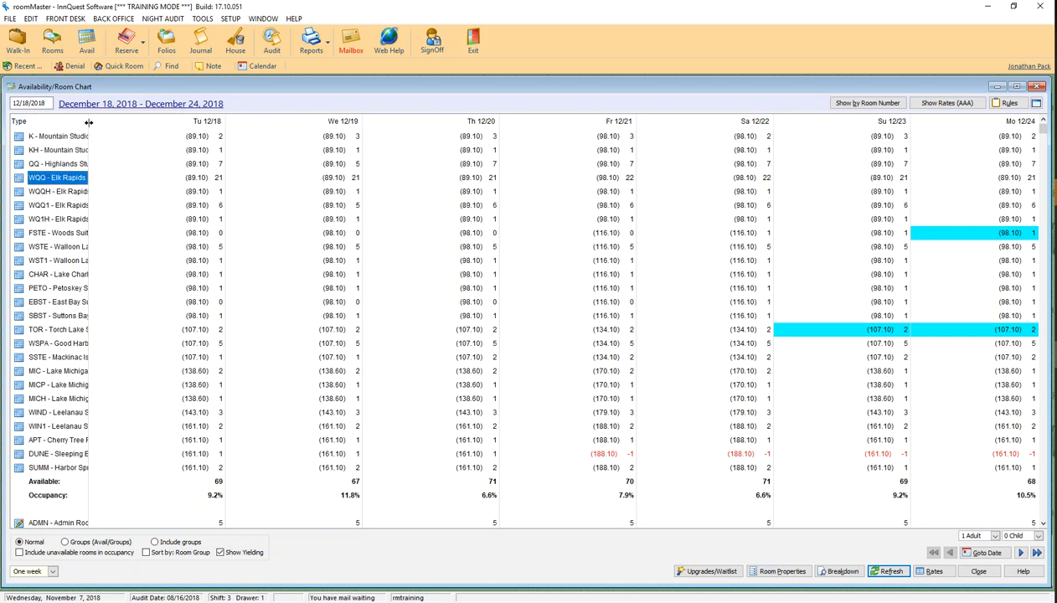
drag(88, 125, 141, 128)
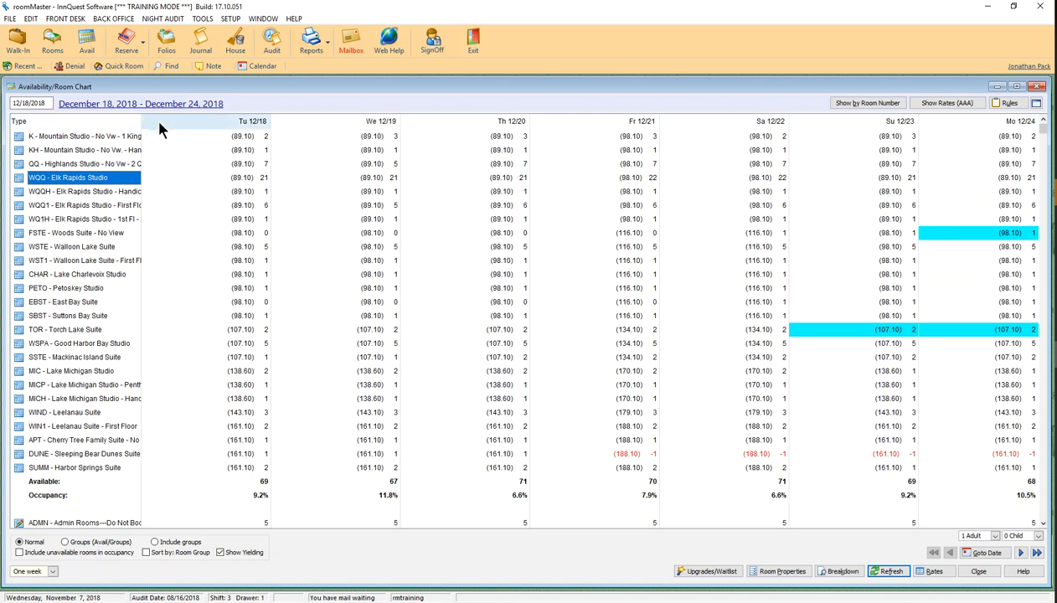
right_click(251, 180)
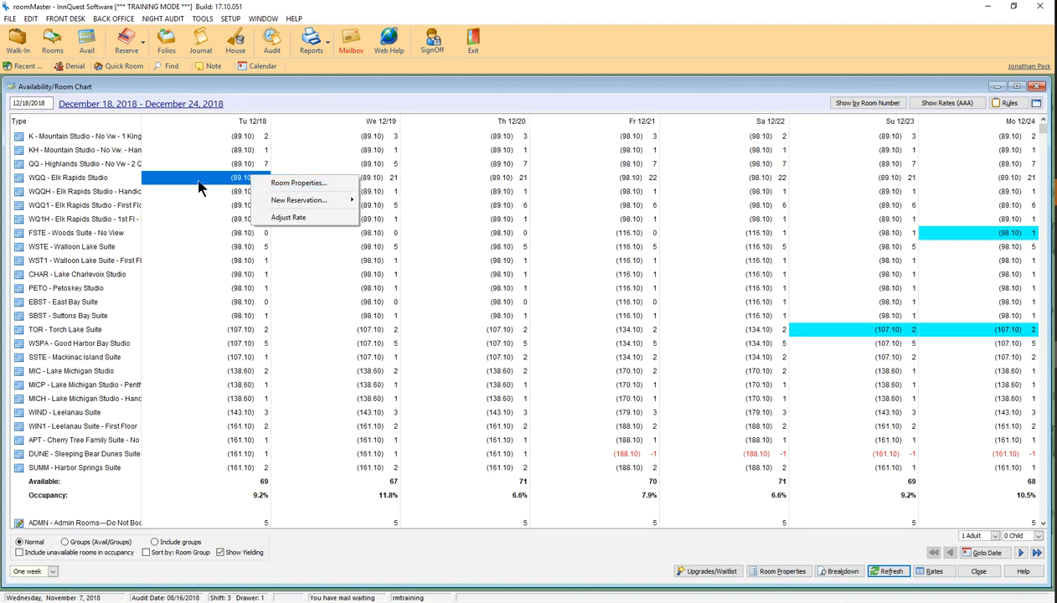
click(276, 184)
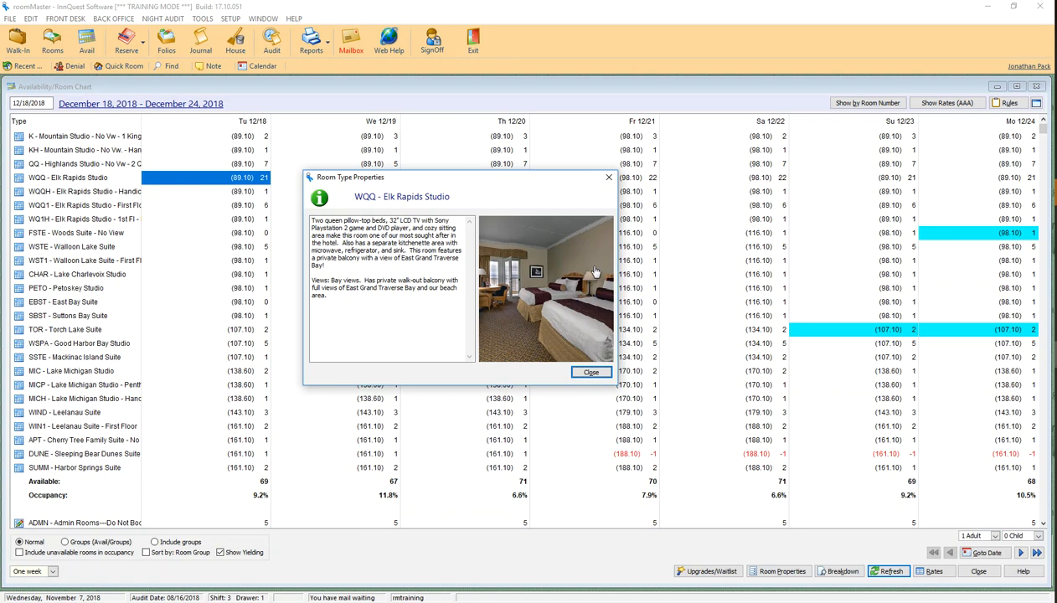
click(592, 373)
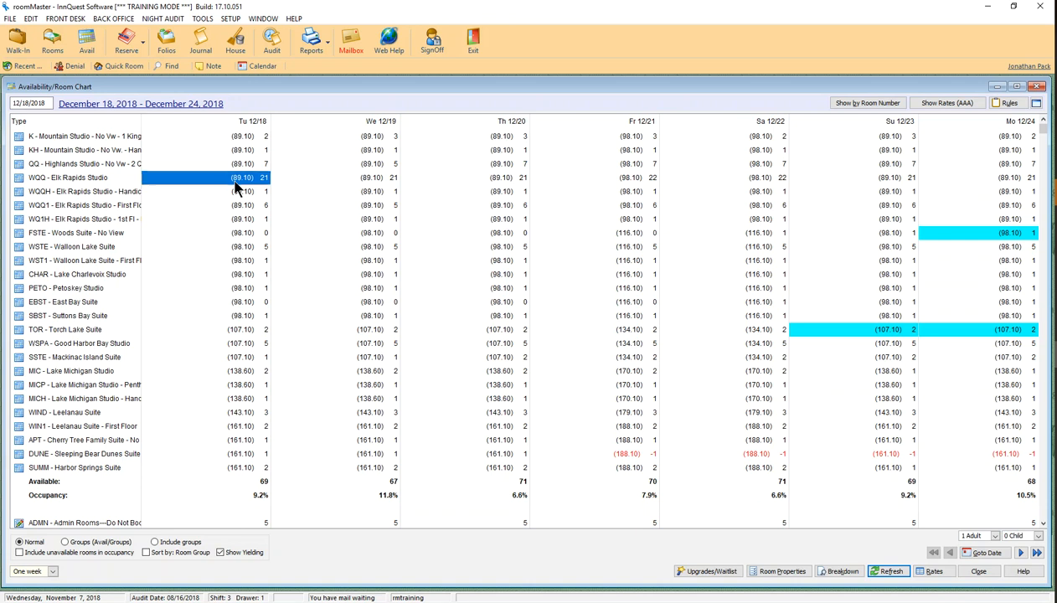
Book WQQ Elk Rapids Studio for 4 nights, 12/18/2018 to 12/22/2018
right_click(238, 178)
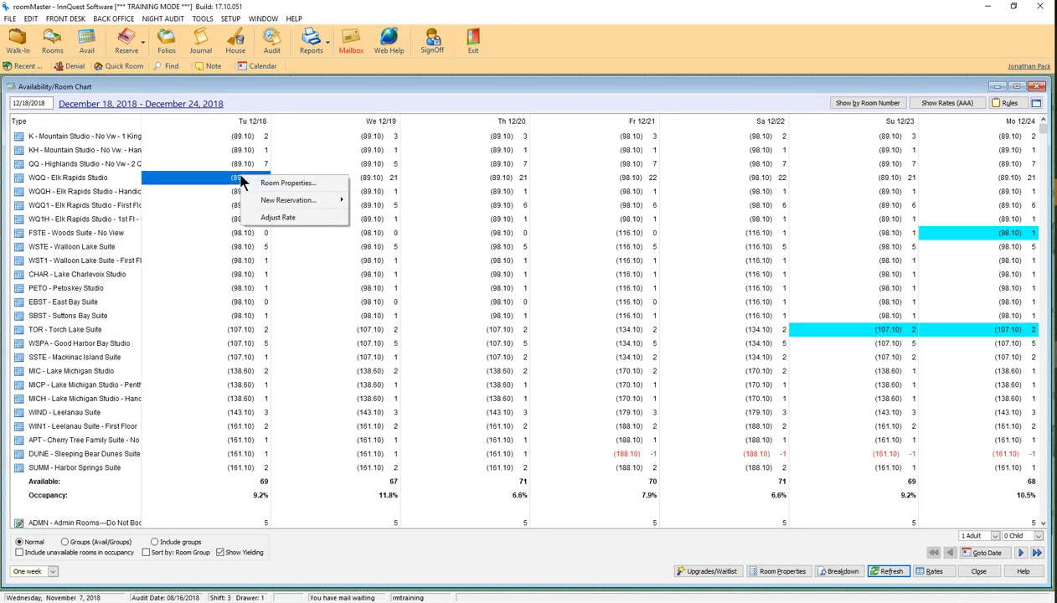
mouse_move(282, 207)
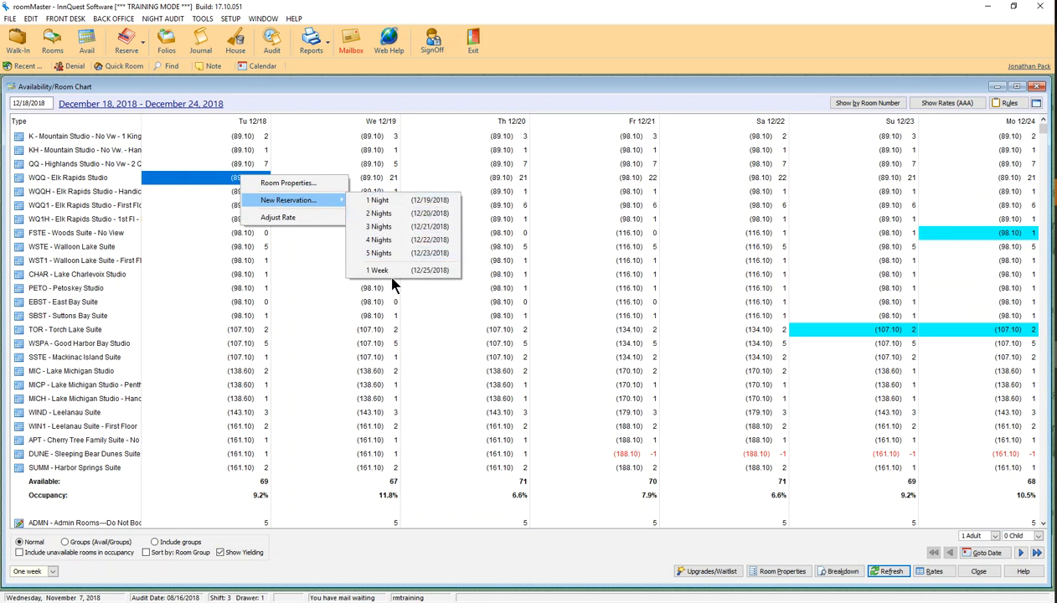
click(389, 202)
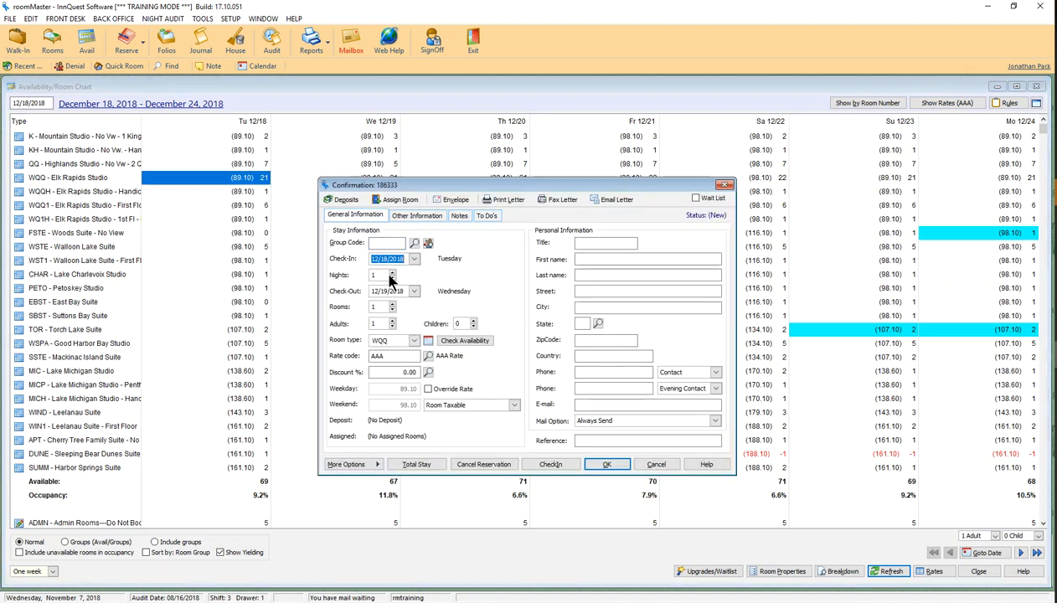
click(393, 273)
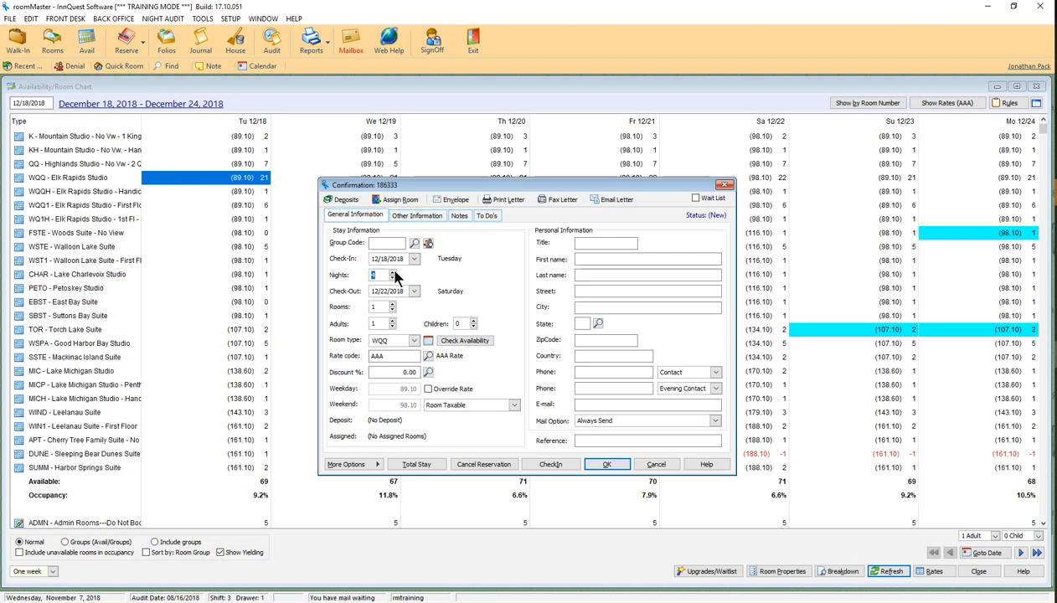
click(417, 466)
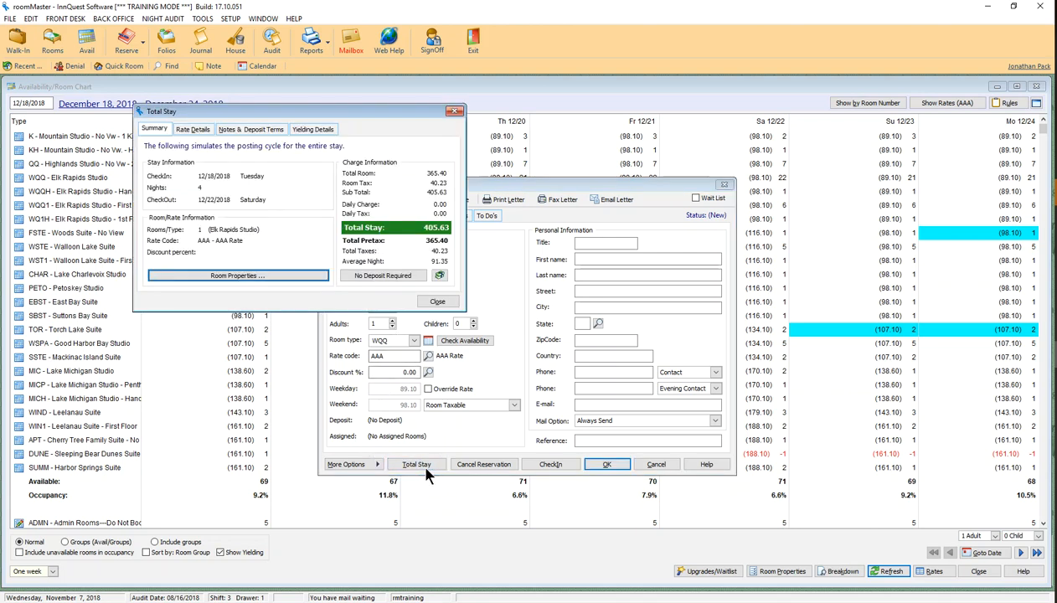
click(201, 132)
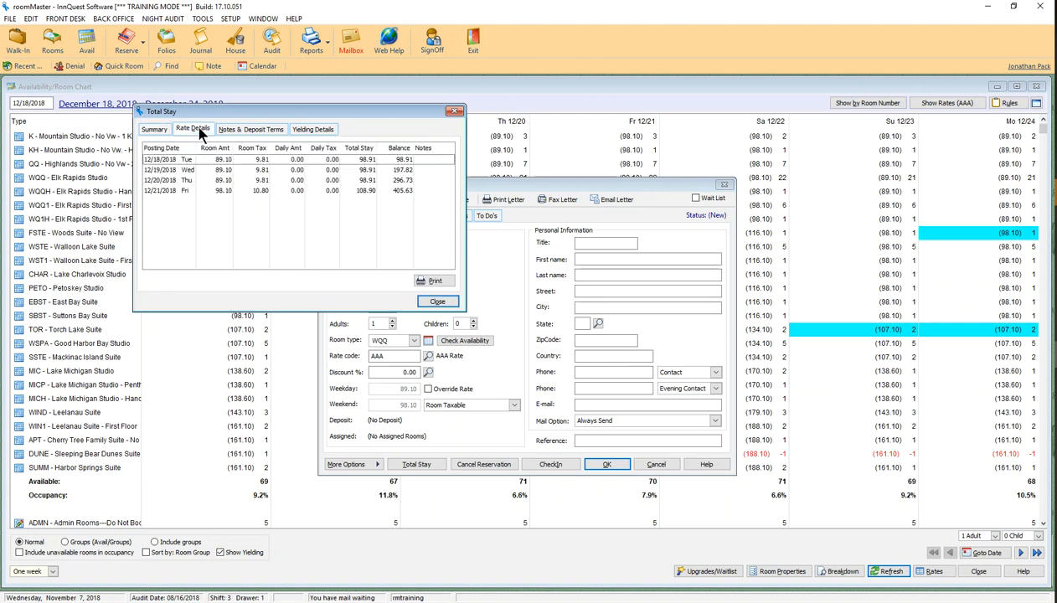
click(149, 132)
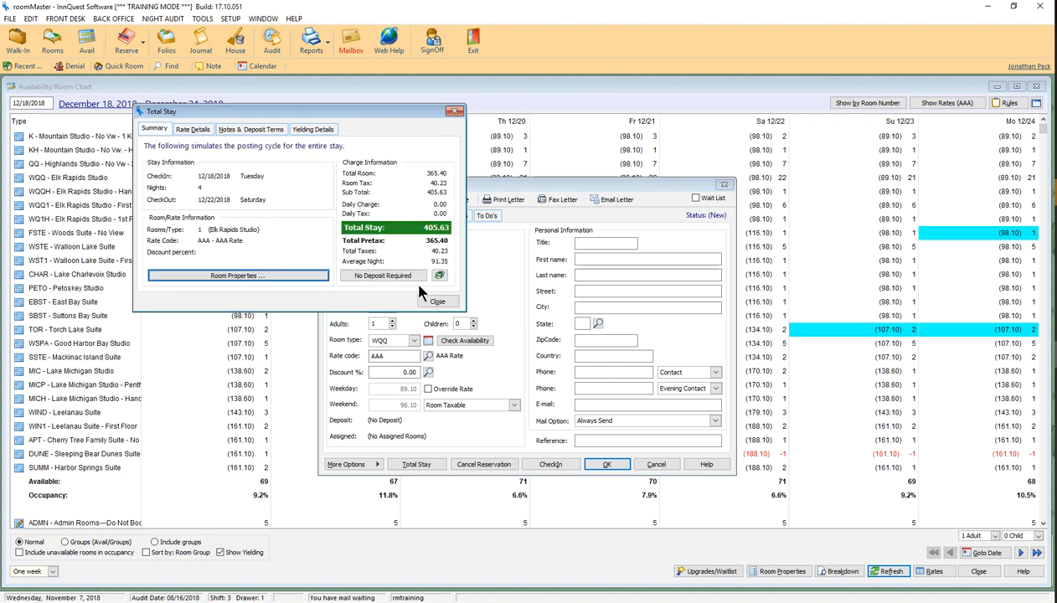
click(193, 130)
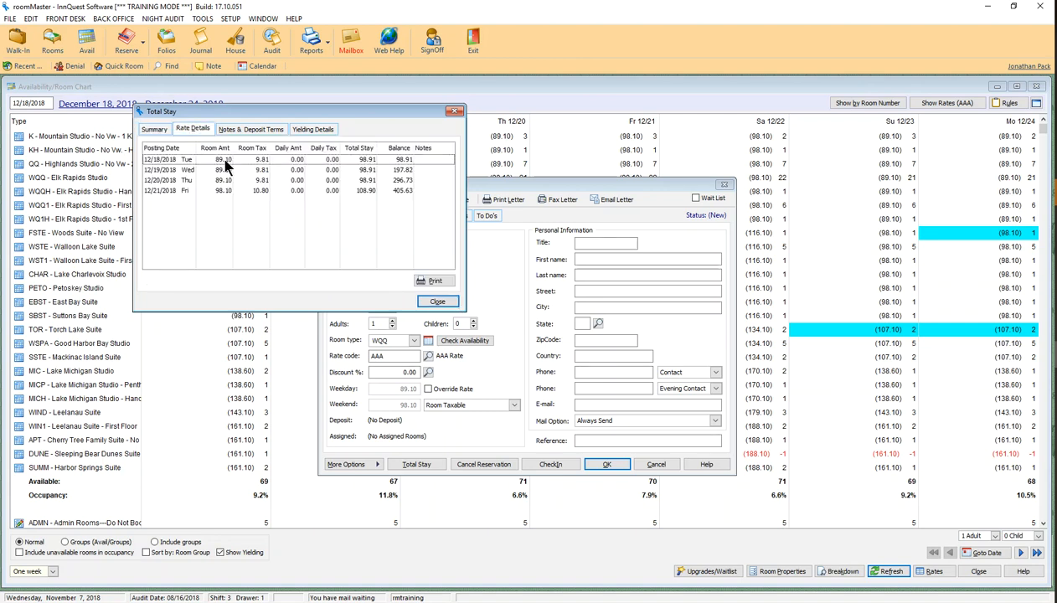
click(382, 170)
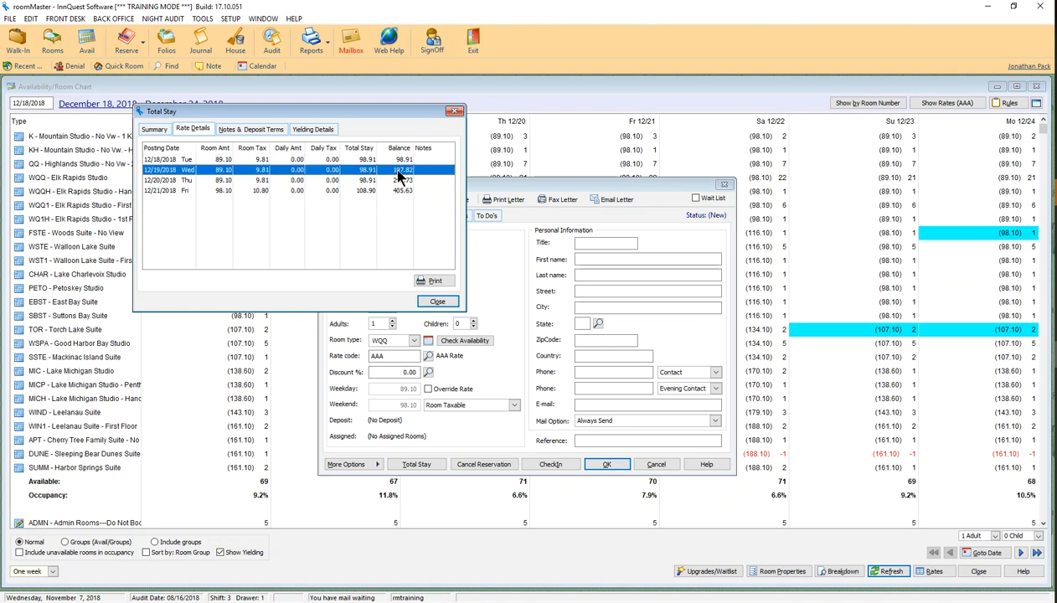
click(358, 159)
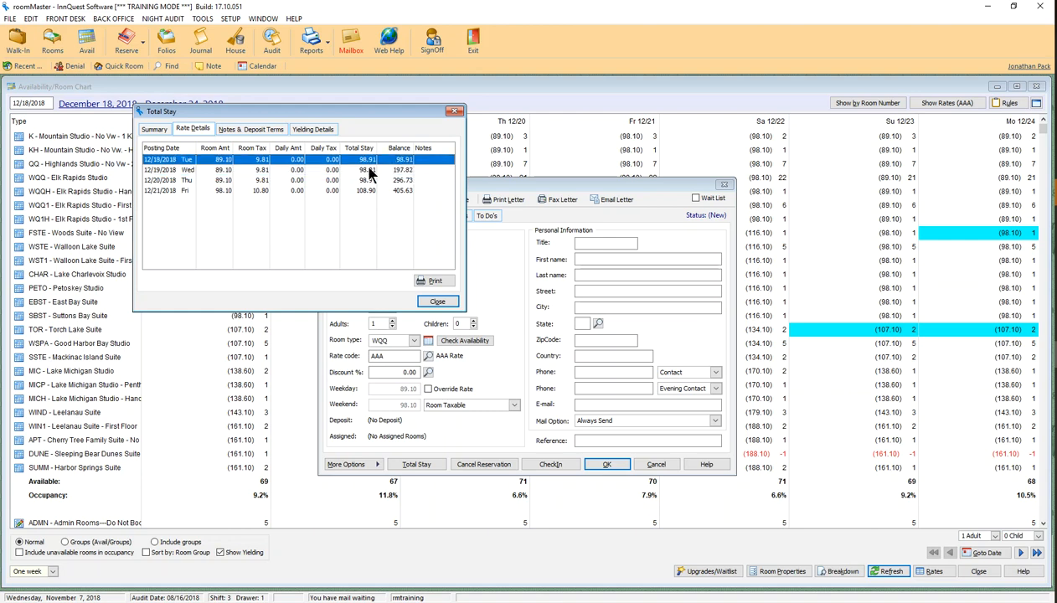
click(368, 180)
click(362, 191)
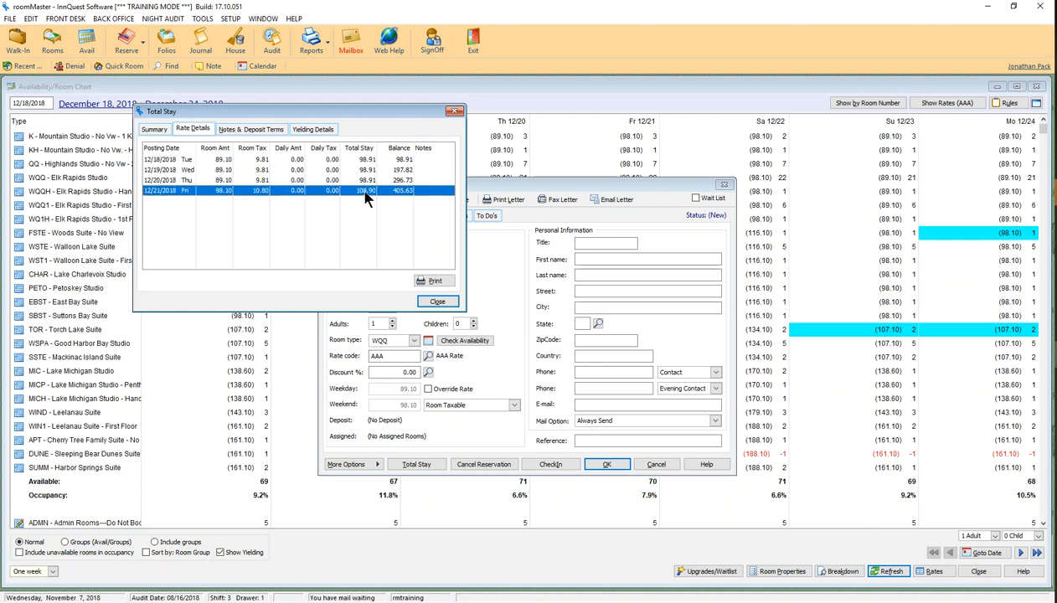
click(399, 180)
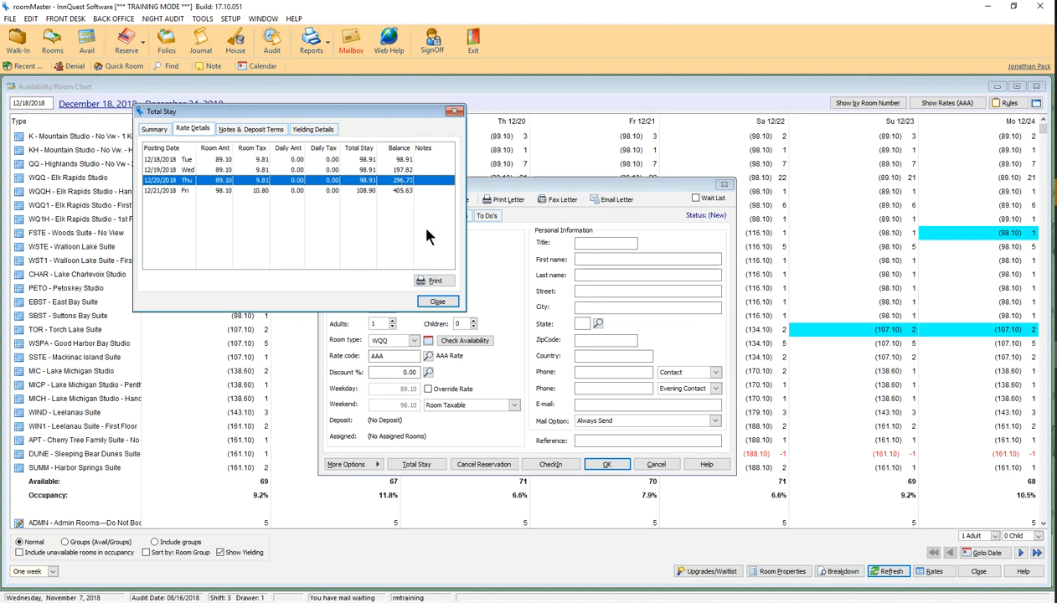
click(438, 302)
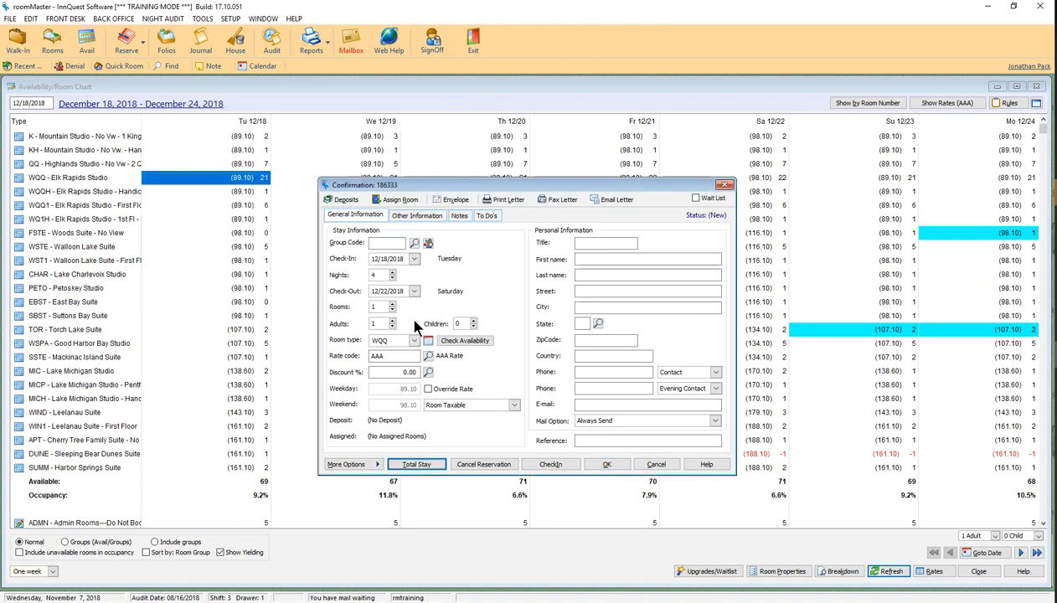
Set 2 adults and enter the guest's title, first name and last name
click(391, 320)
click(585, 243)
text(Mr)
key(Tab)
key(Tab)
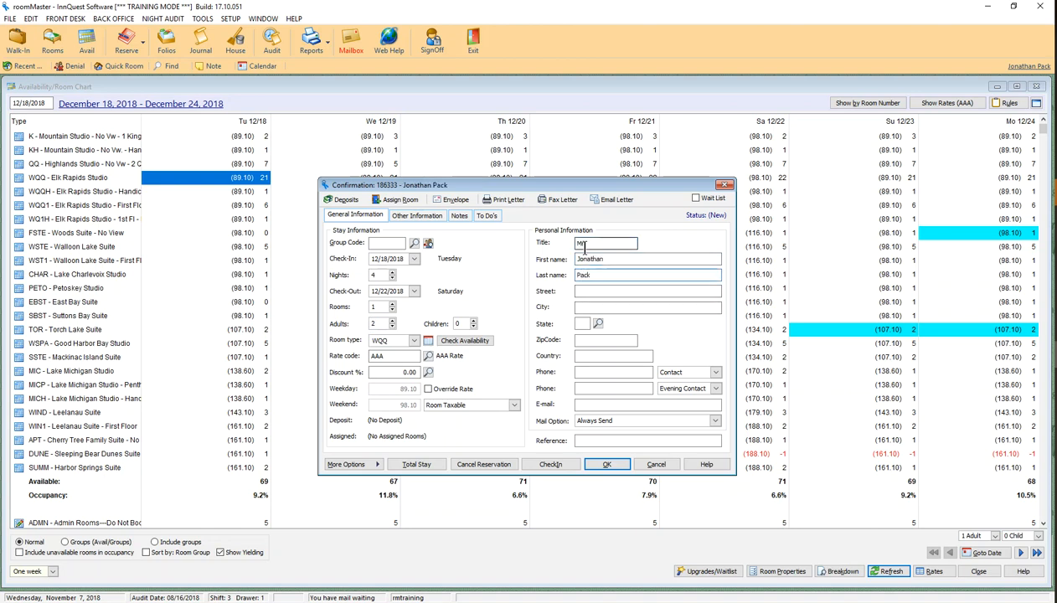
key(Tab)
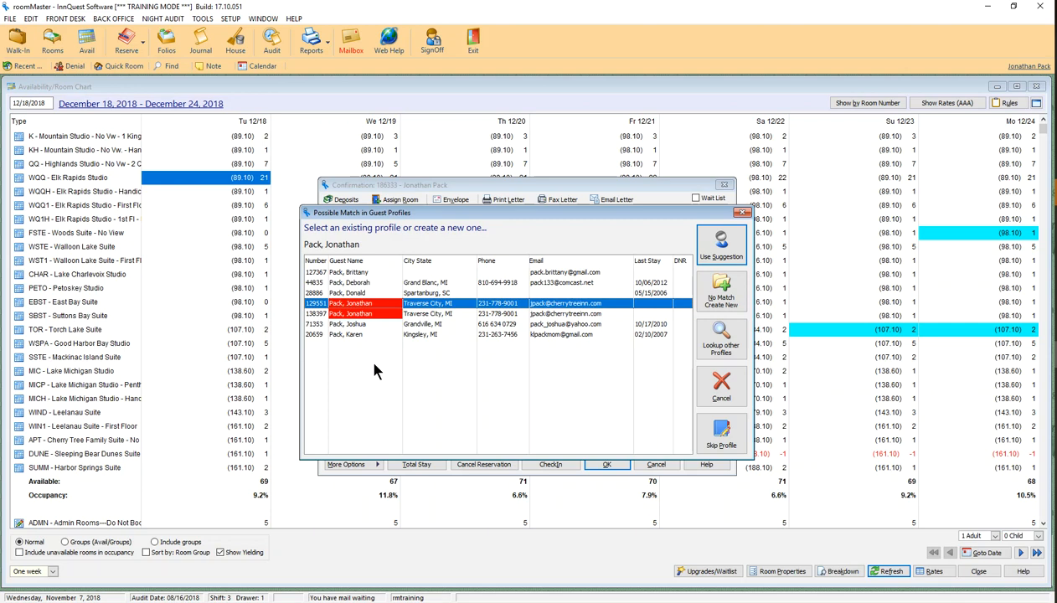
Create a new guest profile and enter the street address and ZIP code
click(734, 289)
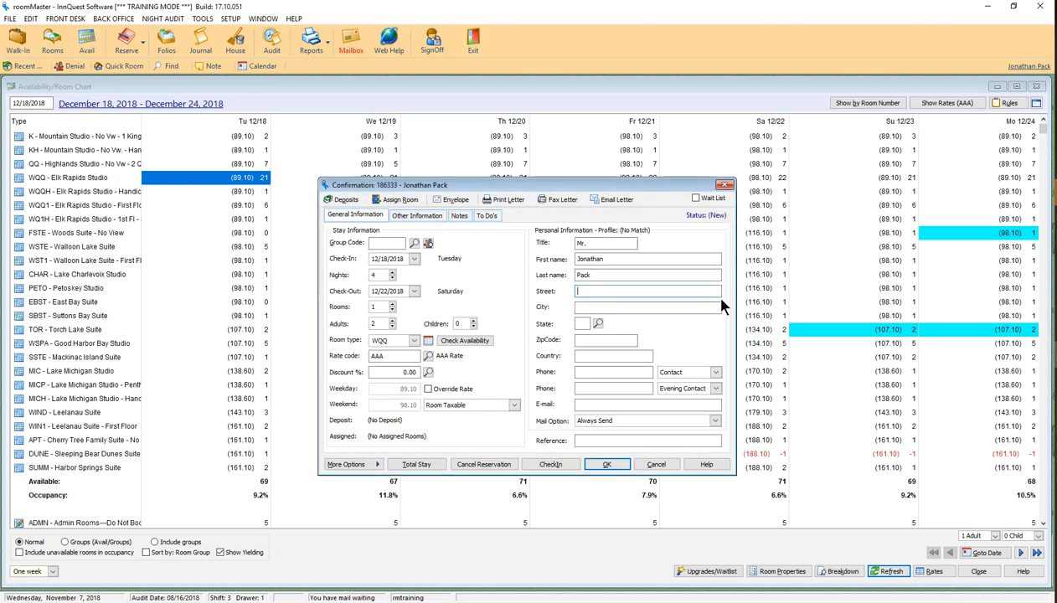
text(1234 White St.)
key(Tab)
text(49686)
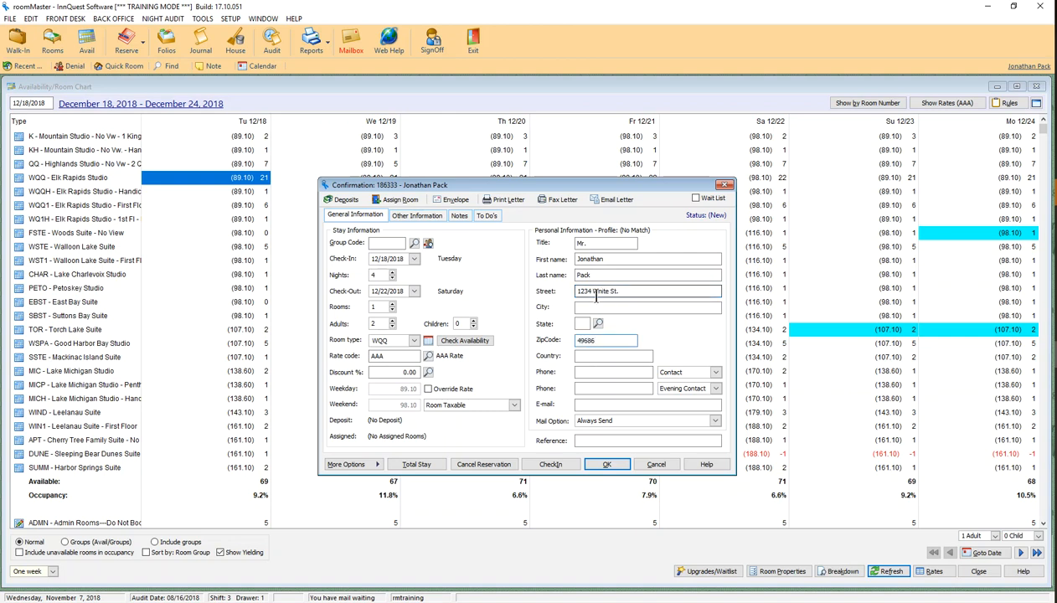
key(Tab)
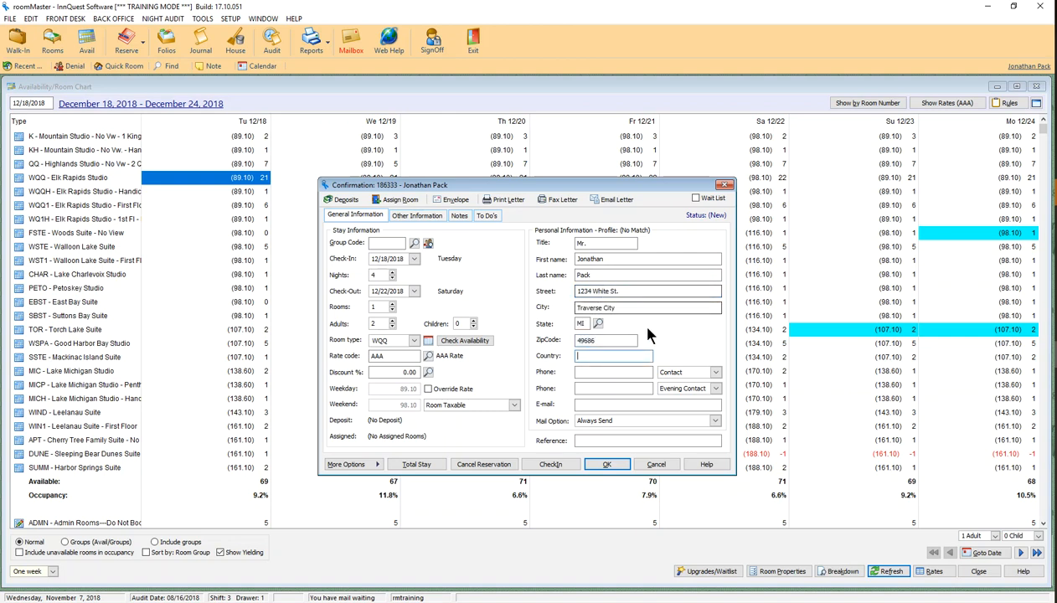
Enter the guest's contact phone and a second phone marked as Mobile
click(602, 371)
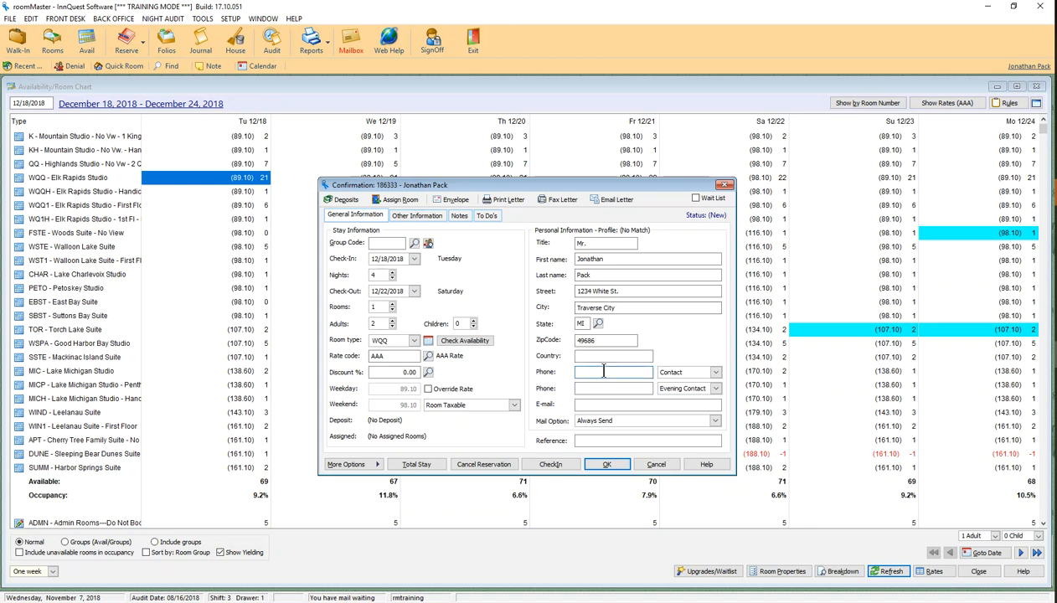
drag(621, 372, 590, 374)
text(778-9001)
click(670, 388)
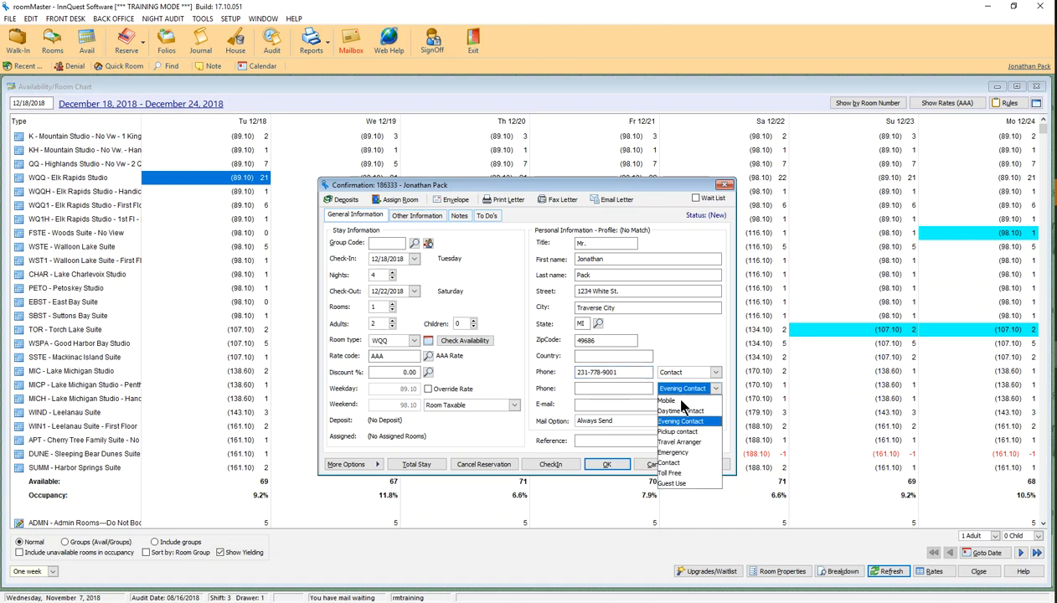
click(675, 403)
click(630, 390)
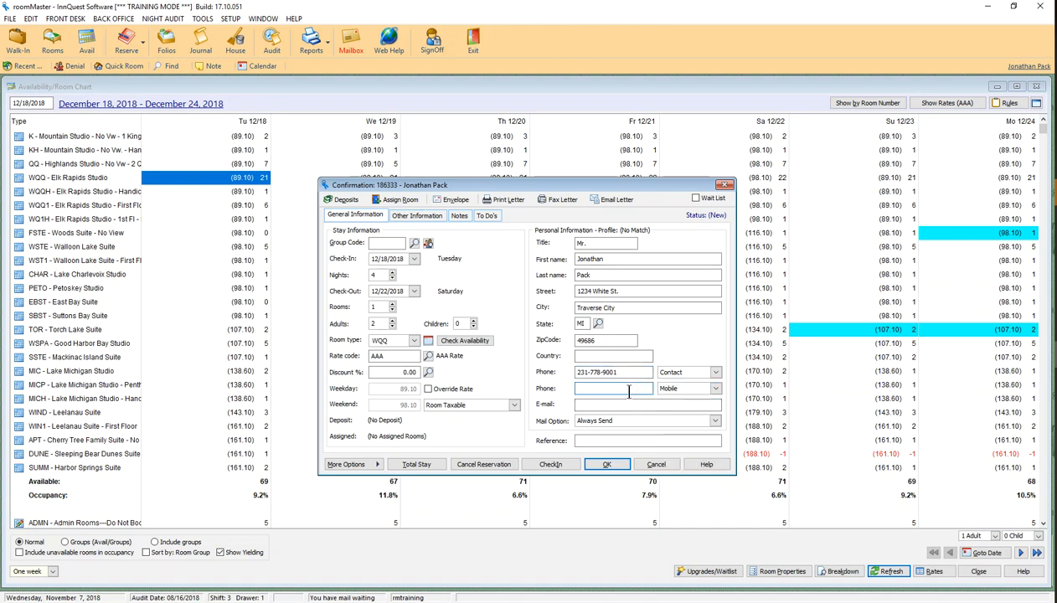
Enter the guest's e-mail address
click(630, 404)
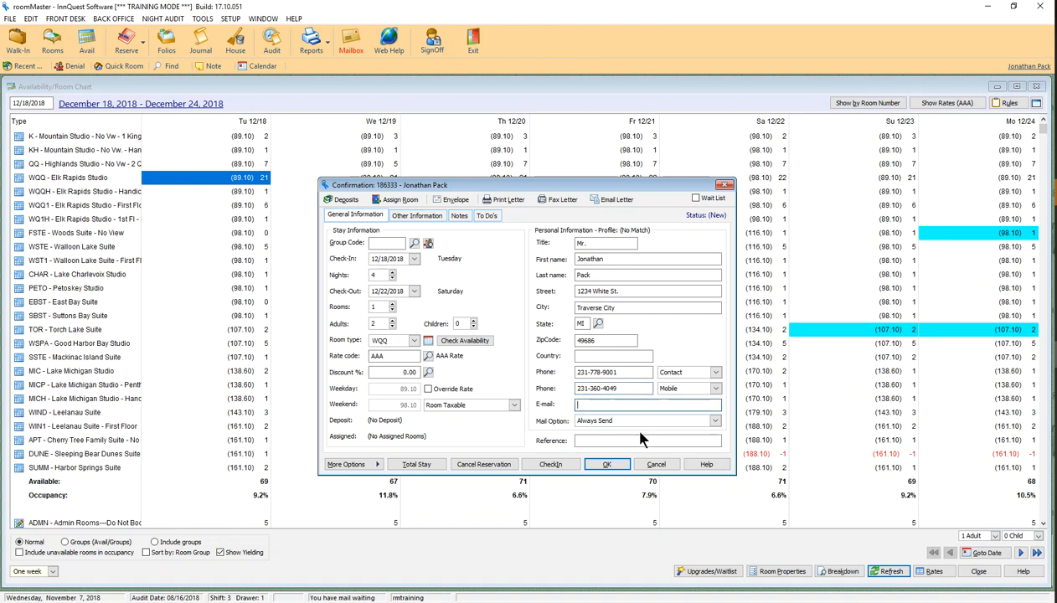
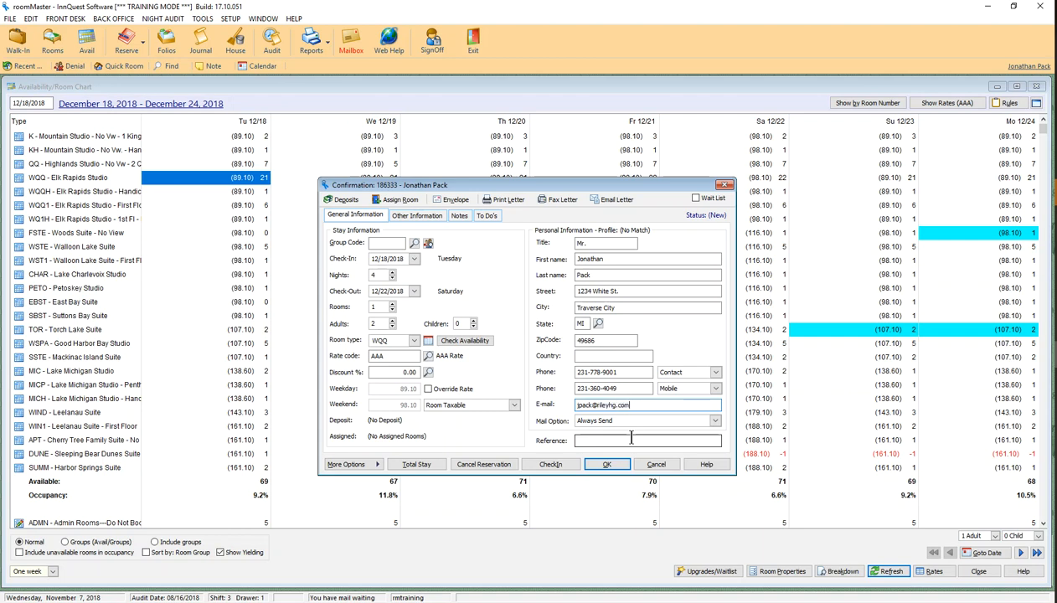
key(Tab)
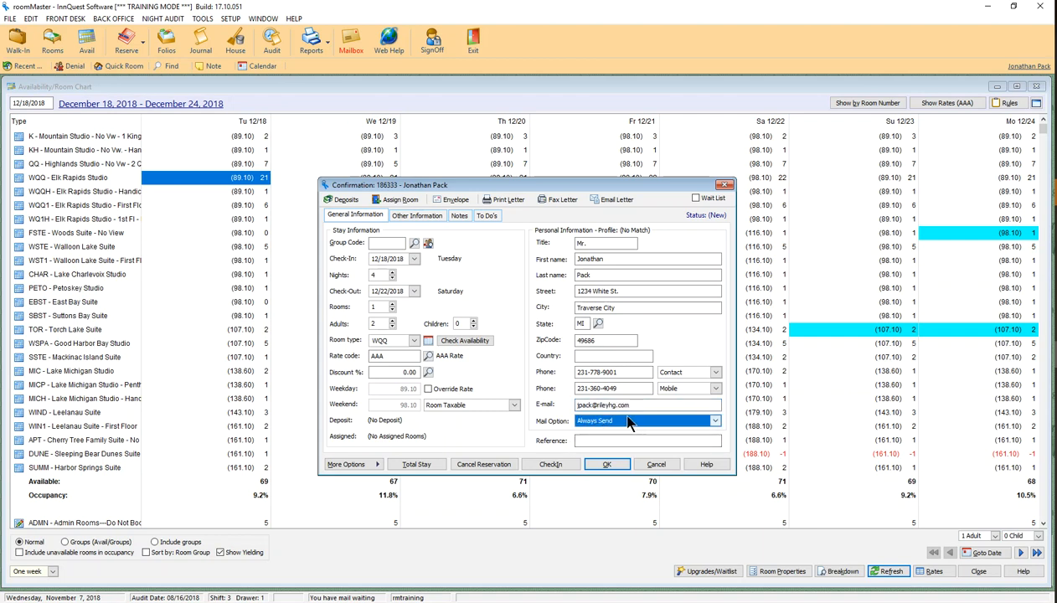
Try other mailing preferences, then leave the mail option at Always Send
click(714, 423)
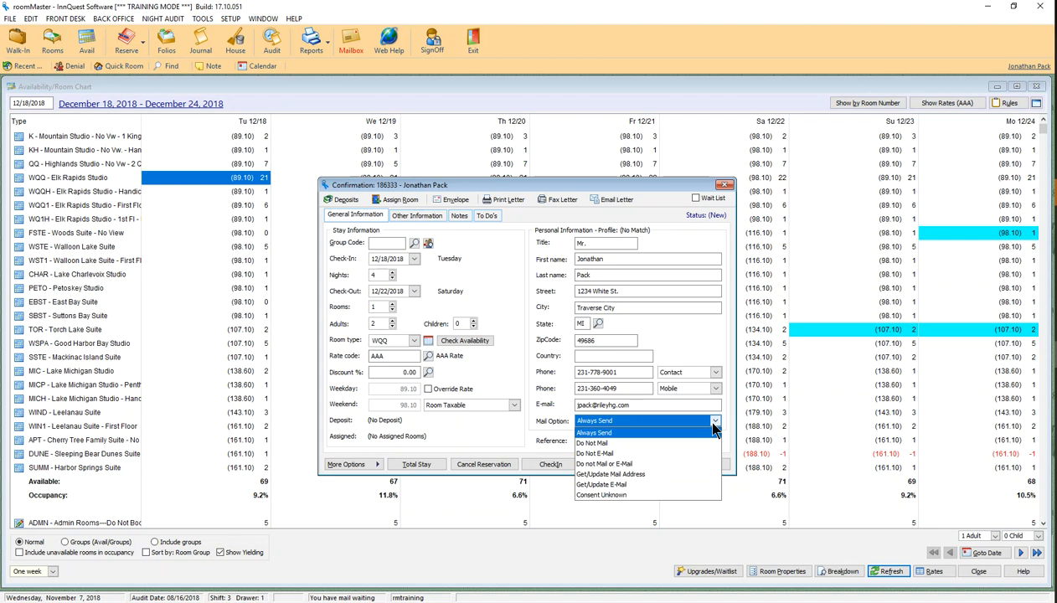
click(599, 465)
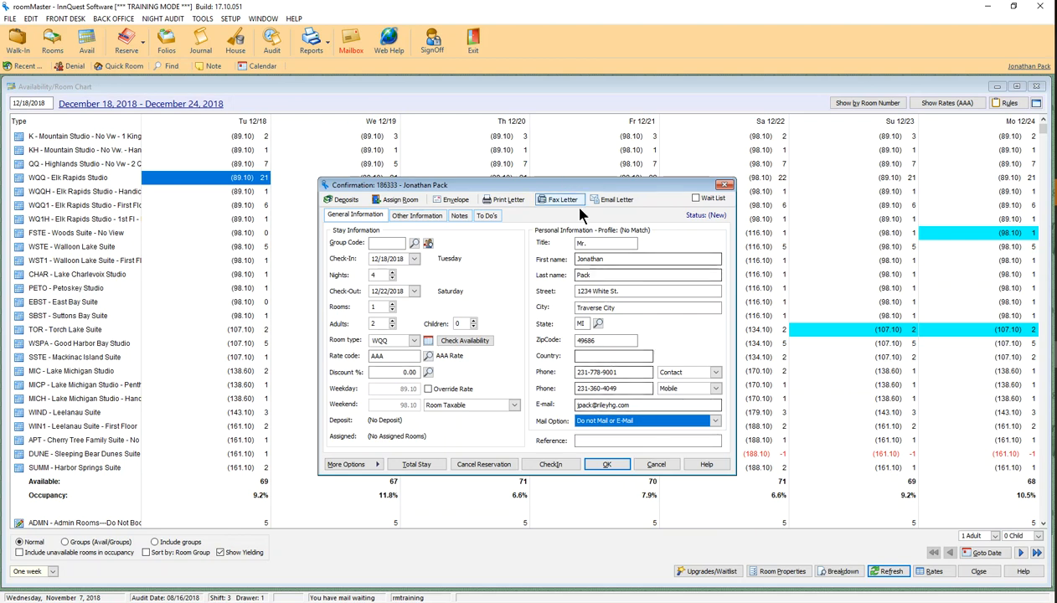
click(667, 421)
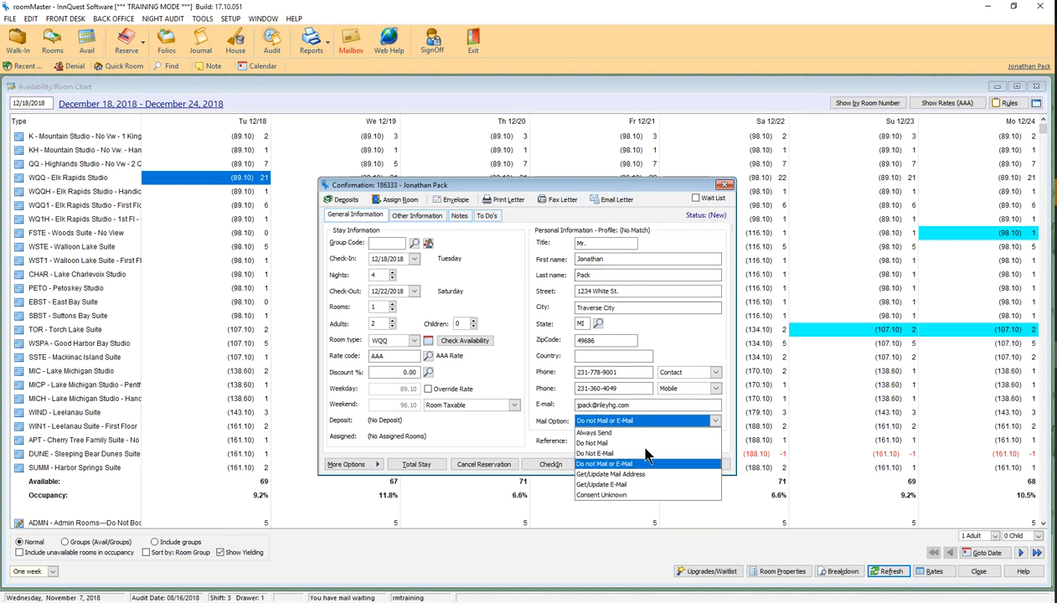
click(601, 494)
click(642, 427)
click(619, 432)
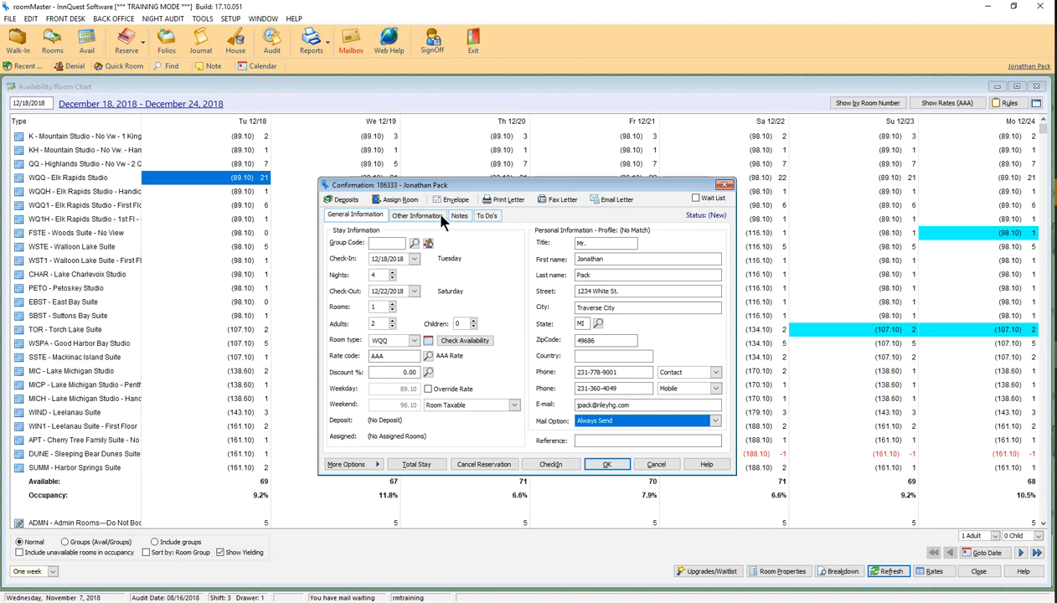
click(415, 215)
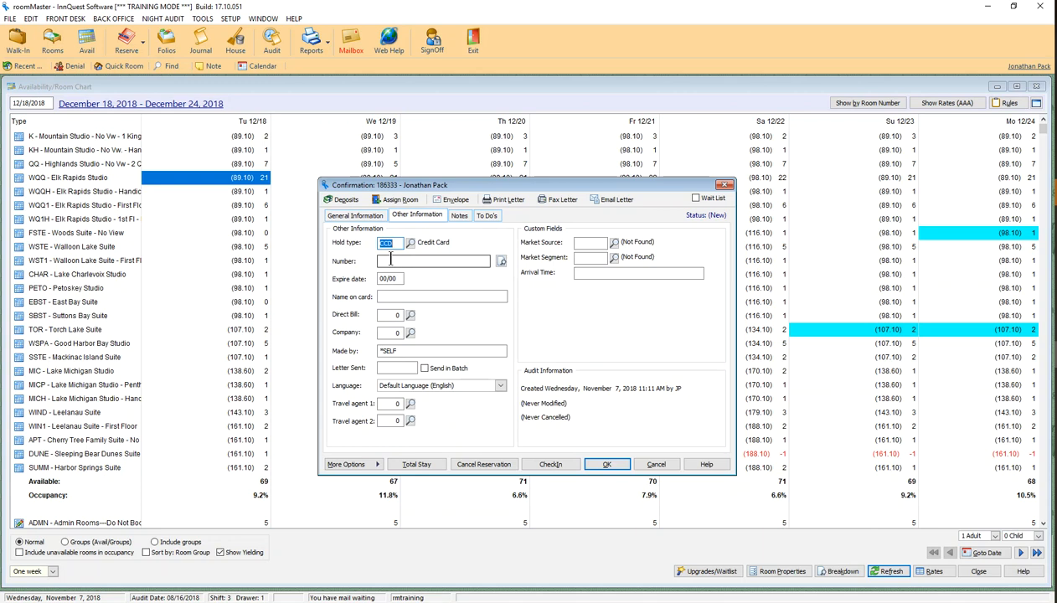
click(403, 261)
click(392, 280)
click(415, 298)
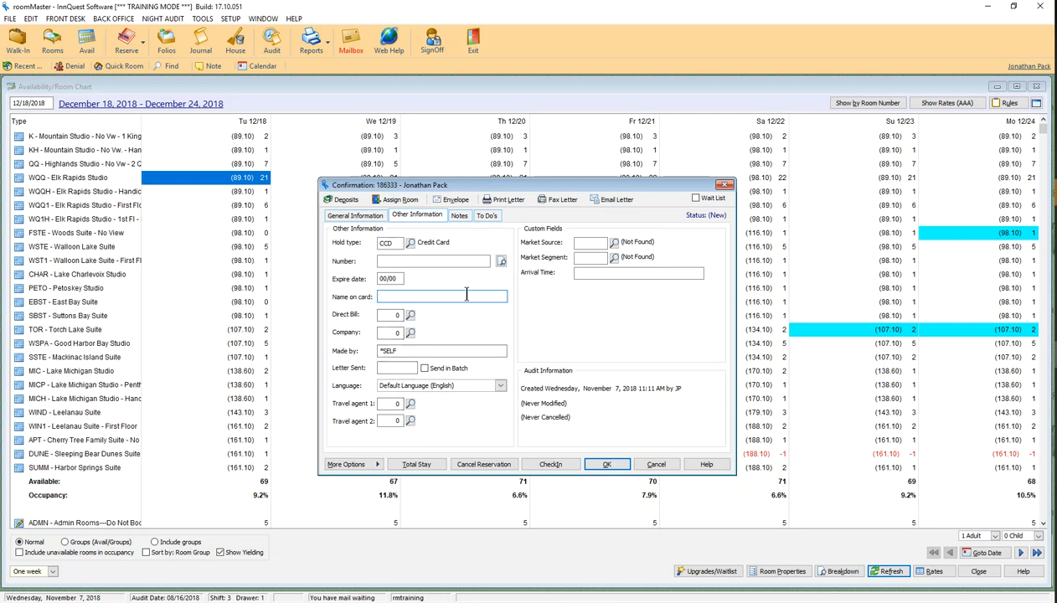
click(395, 351)
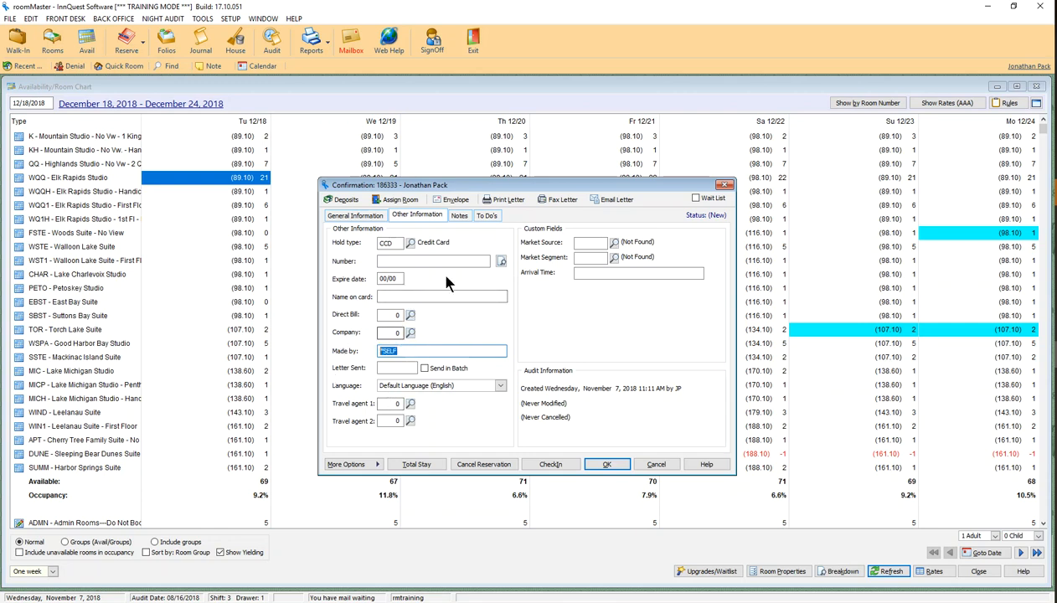
click(399, 367)
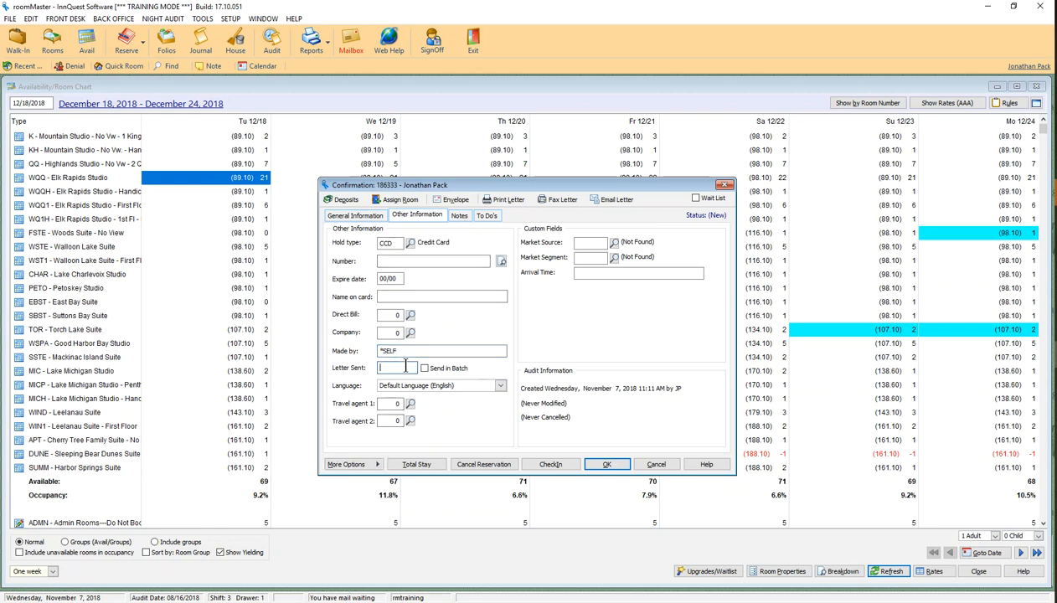
click(614, 205)
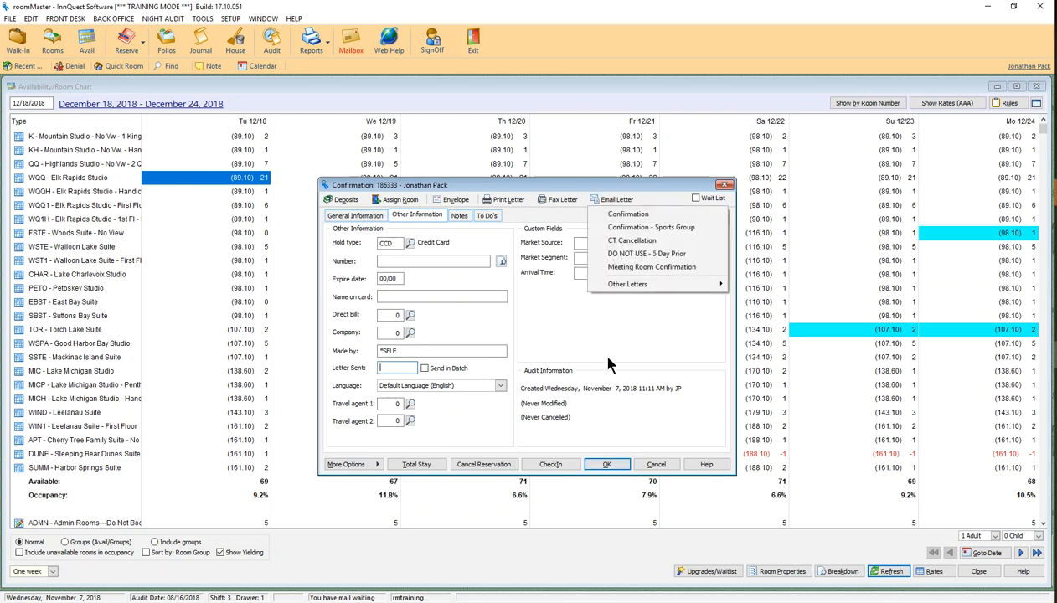
click(601, 384)
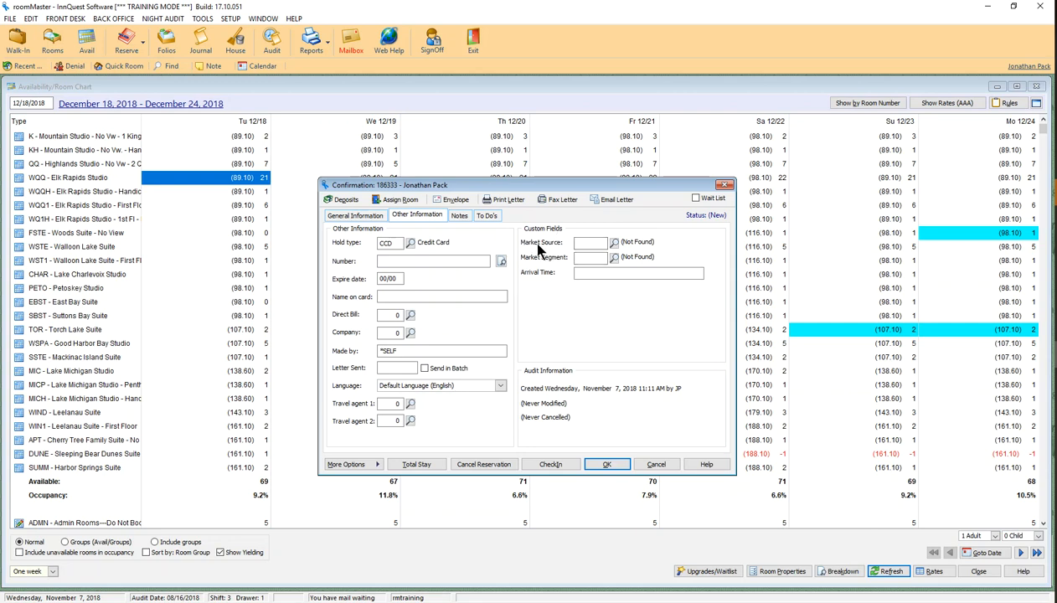
Set market source to 1ST (First-Time Stay Email) and market segment to BUS (Business)
click(614, 242)
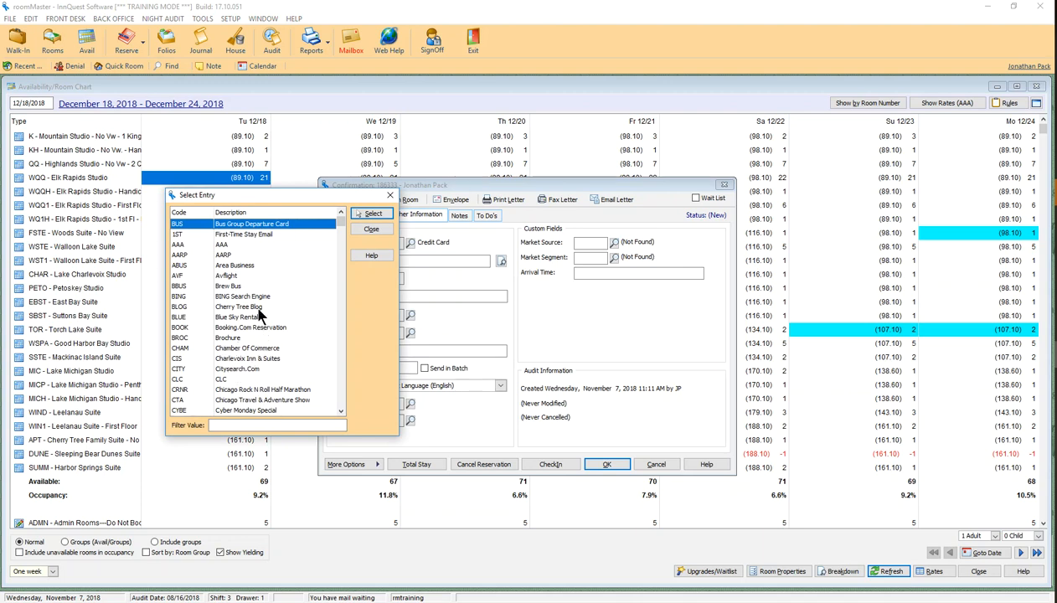
click(252, 233)
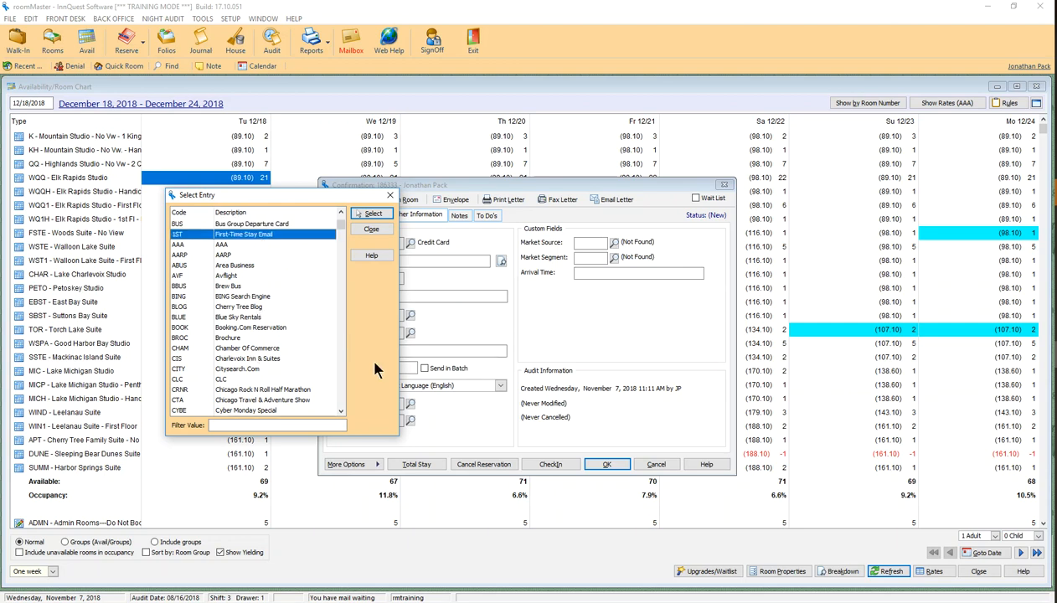
click(367, 215)
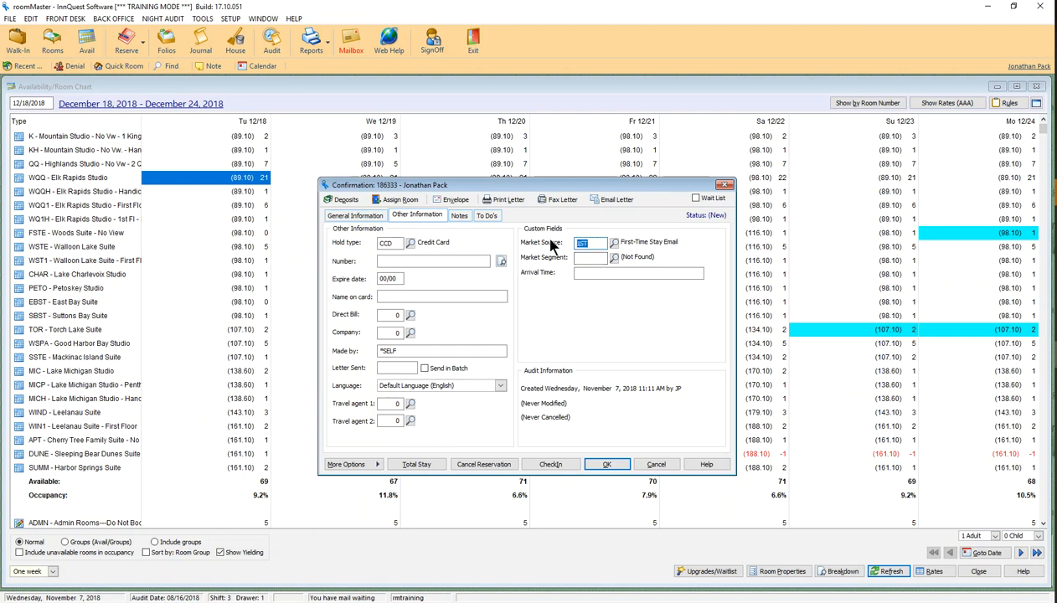
click(615, 259)
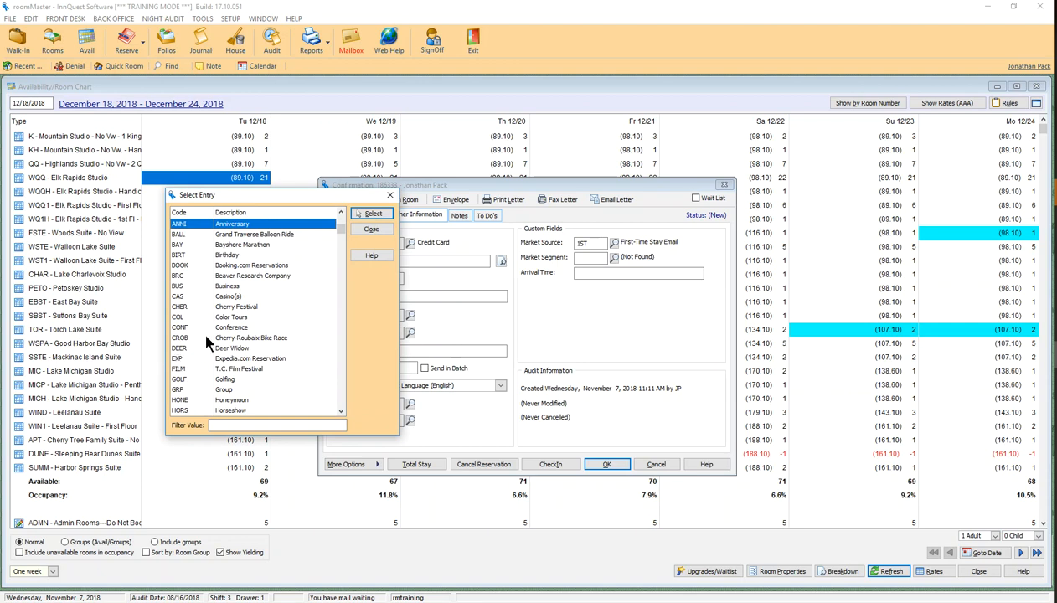
click(230, 286)
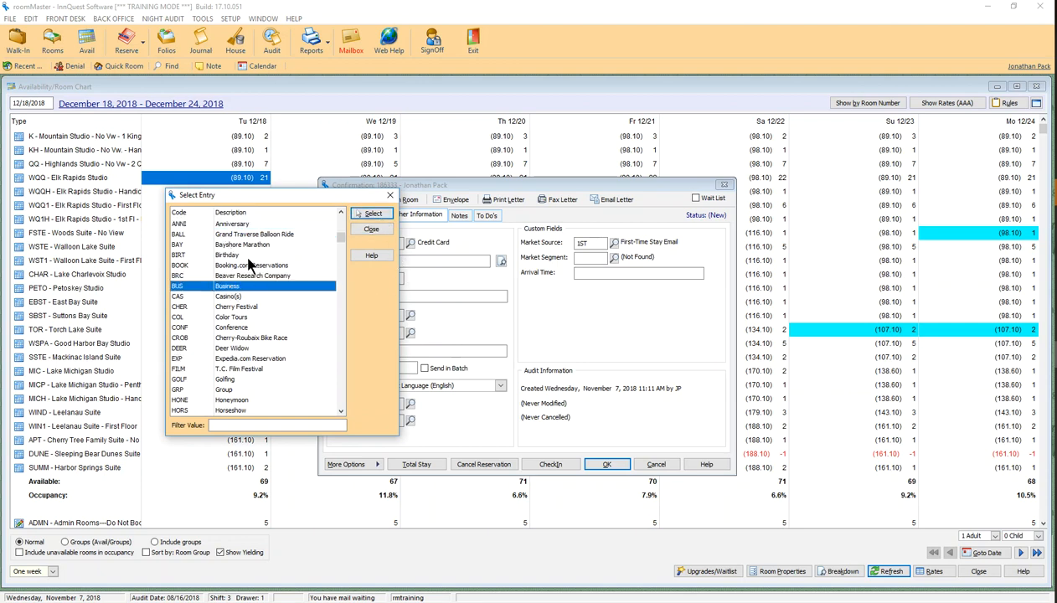
click(372, 214)
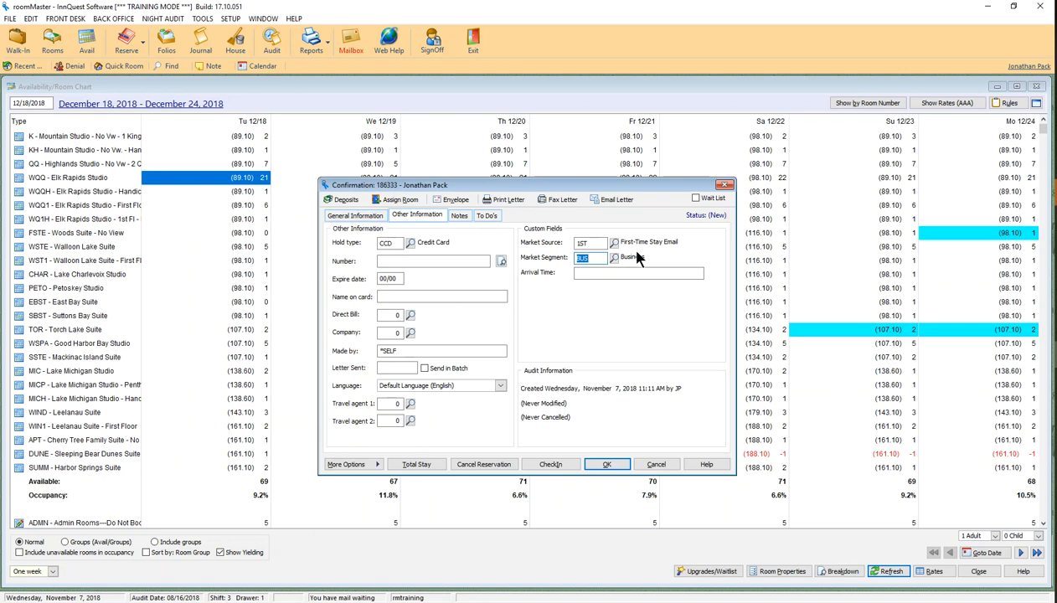
Set the arrival time to 5 PM
click(583, 274)
text(5 PM)
click(580, 273)
drag(611, 274, 545, 275)
click(591, 277)
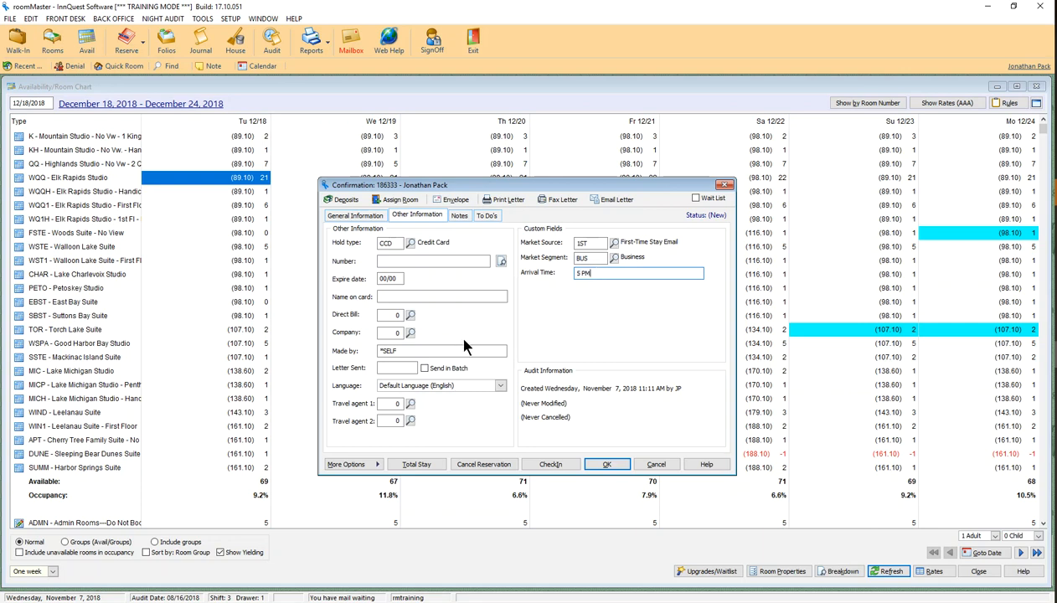
click(458, 216)
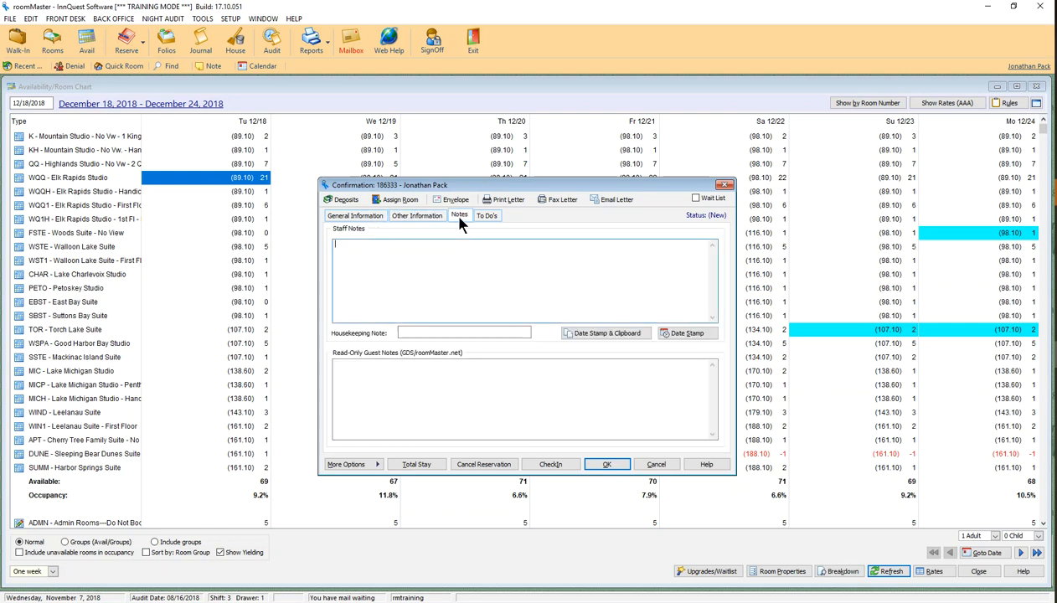
Add a date-stamped staff note: 'Knows pols and regs. Caller was awesome on the phone. Loves the micro brew scene.'
click(352, 244)
click(674, 334)
text(Knows pols and regs.)
text(Caler)
key(BackSpace)
key(BackSpace)
key(BackSpace)
text(ler was awesome on the f)
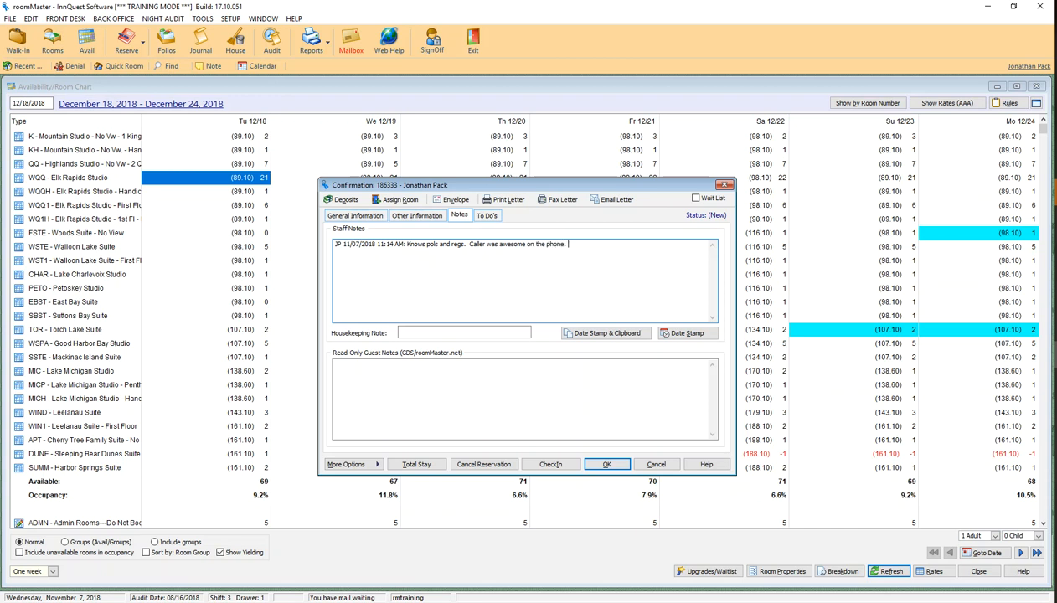
text(the micro brew scene.)
drag(662, 244, 317, 242)
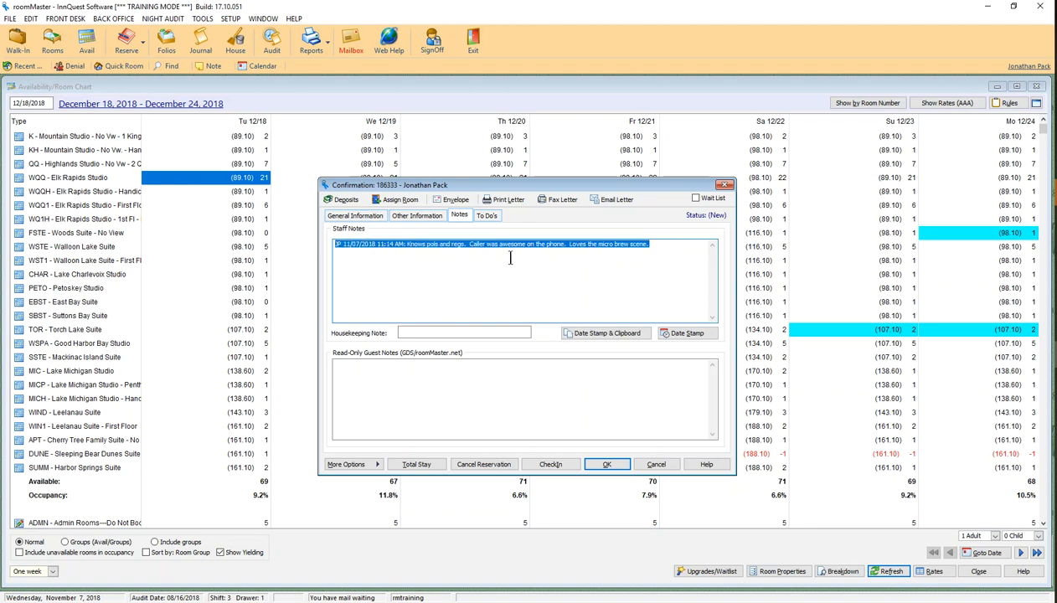
click(378, 217)
Generate the Confirmation e-mail letter, review it in the letter editor, and send it
click(623, 203)
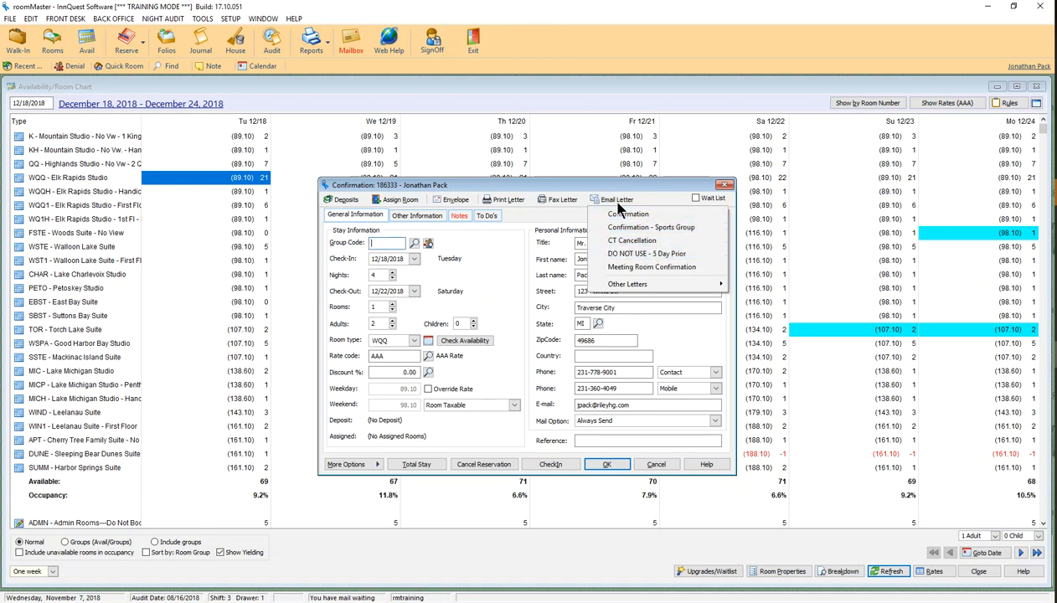
click(509, 199)
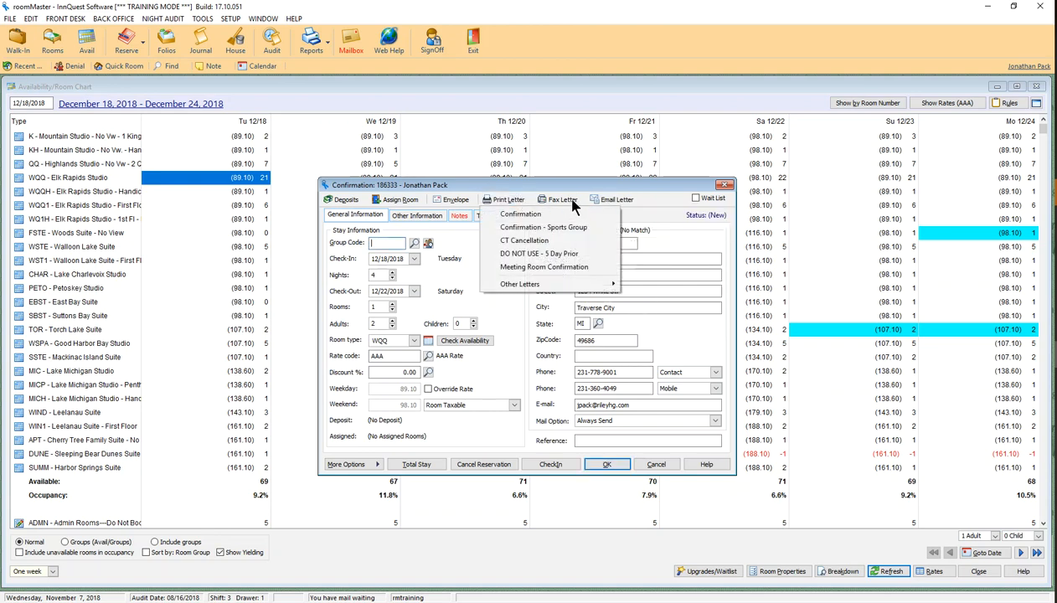
click(566, 201)
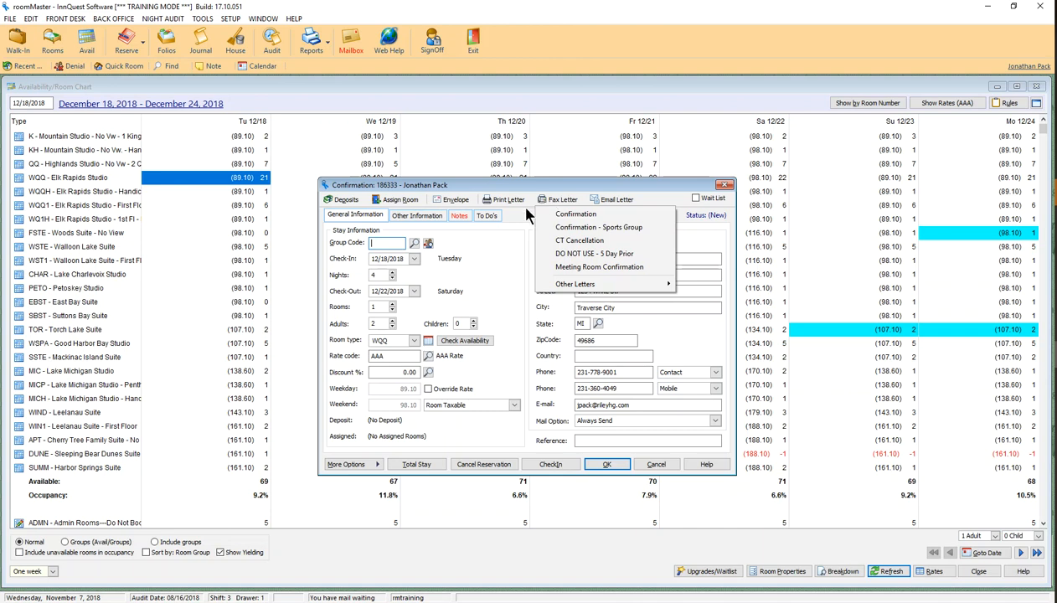
click(613, 199)
click(518, 200)
click(603, 201)
click(614, 201)
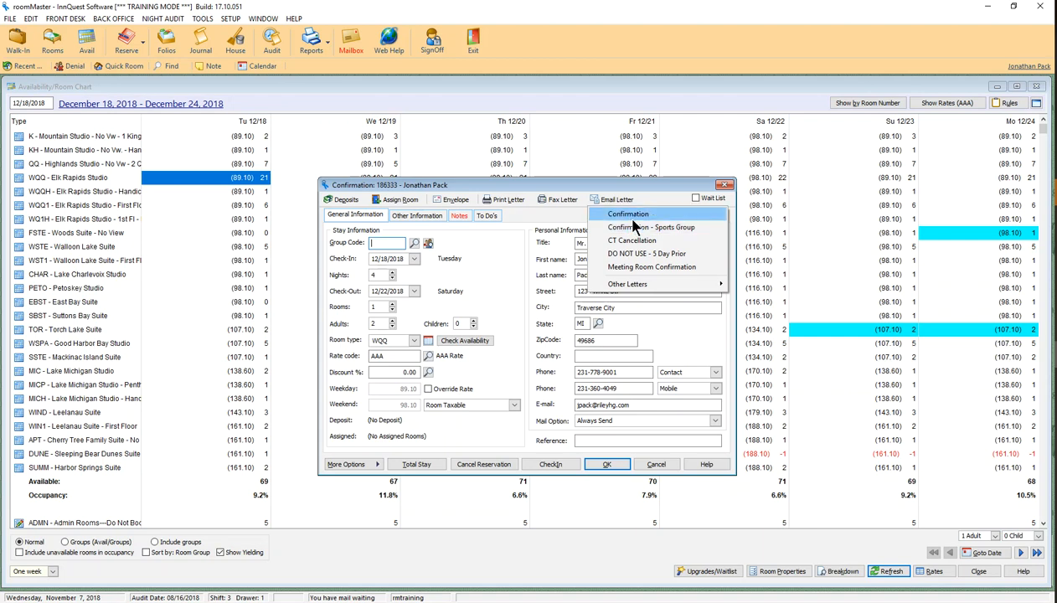
click(630, 215)
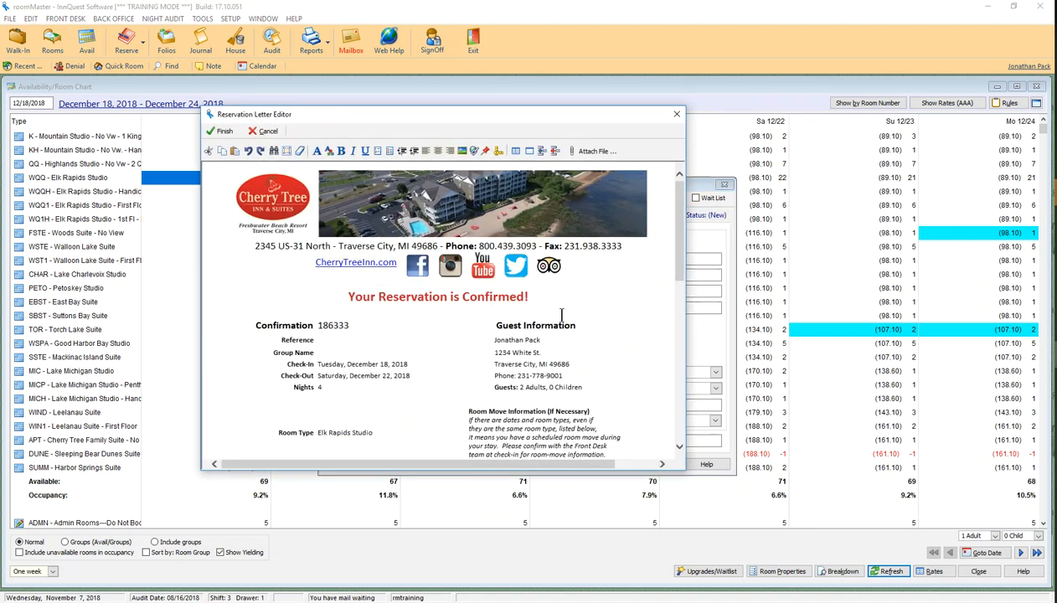
scroll(426, 273, down, 10)
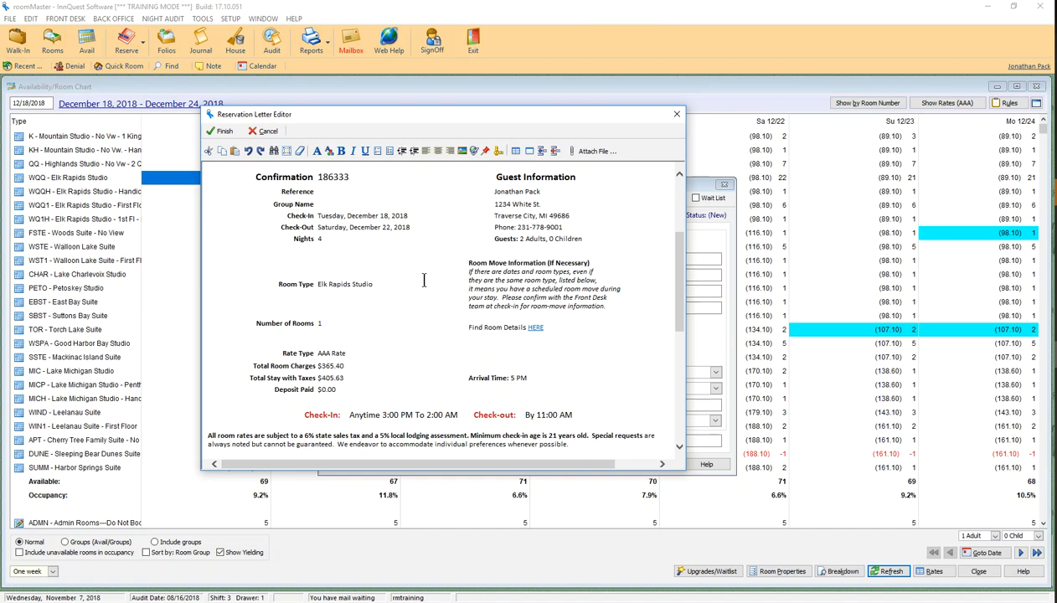
scroll(424, 281, up, 10)
click(219, 132)
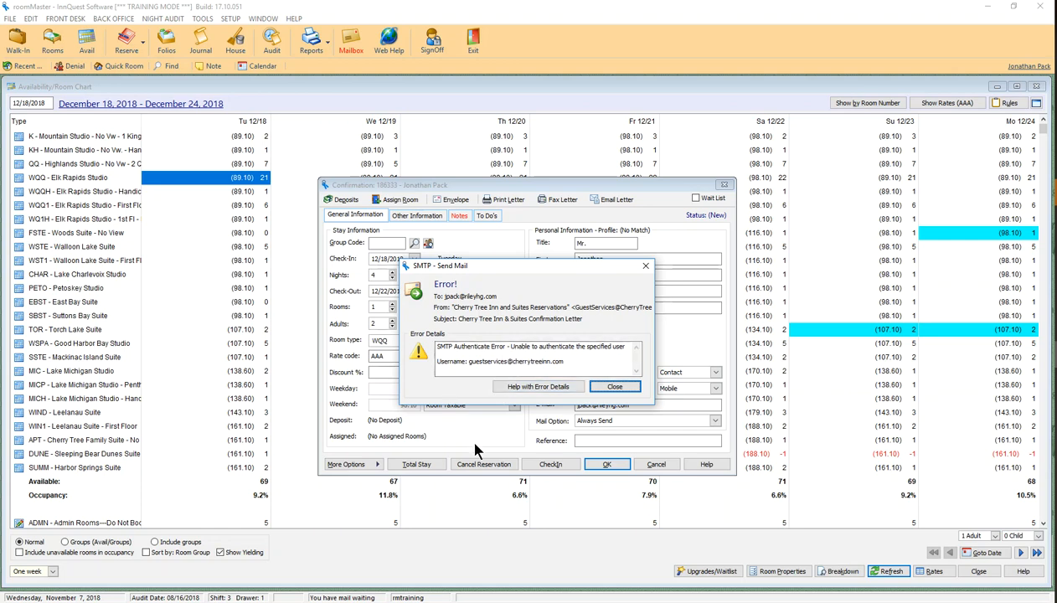
Dismiss the email error and card-number warning, and change the hold type from CCD to MGMT
click(616, 388)
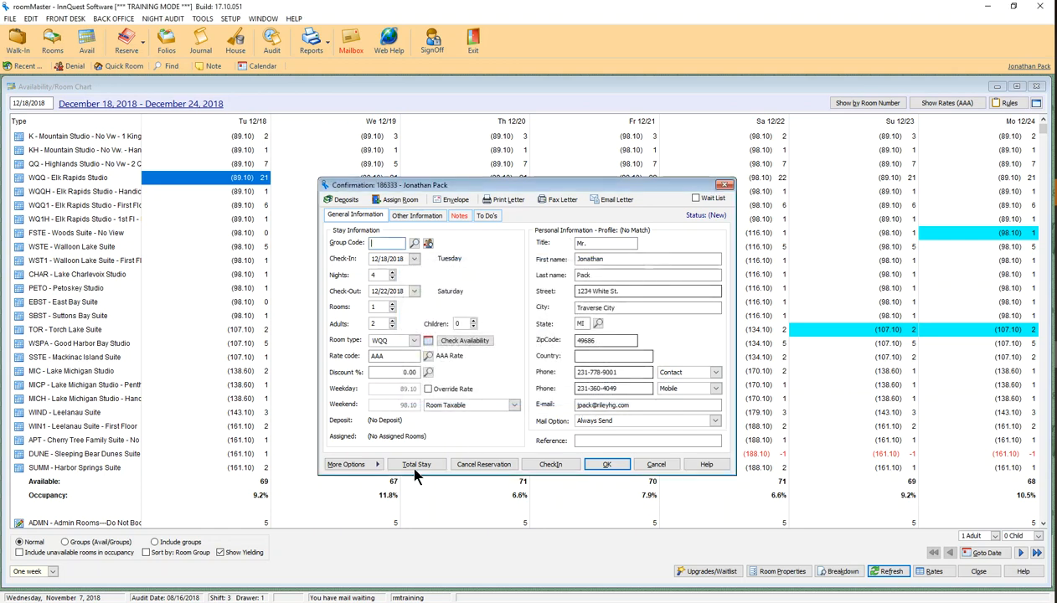
click(608, 463)
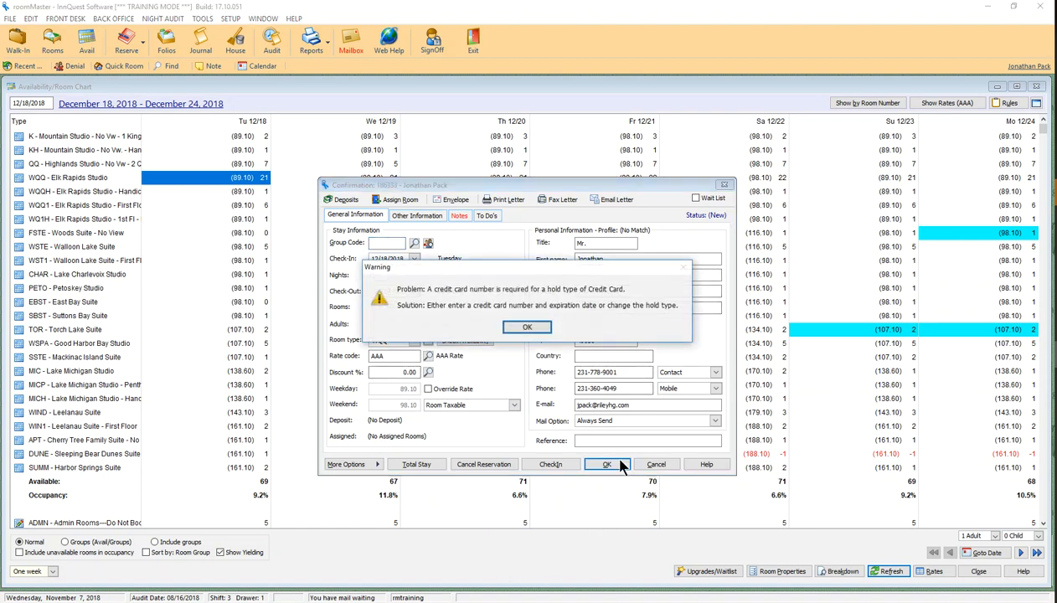
click(536, 333)
drag(399, 244, 237, 221)
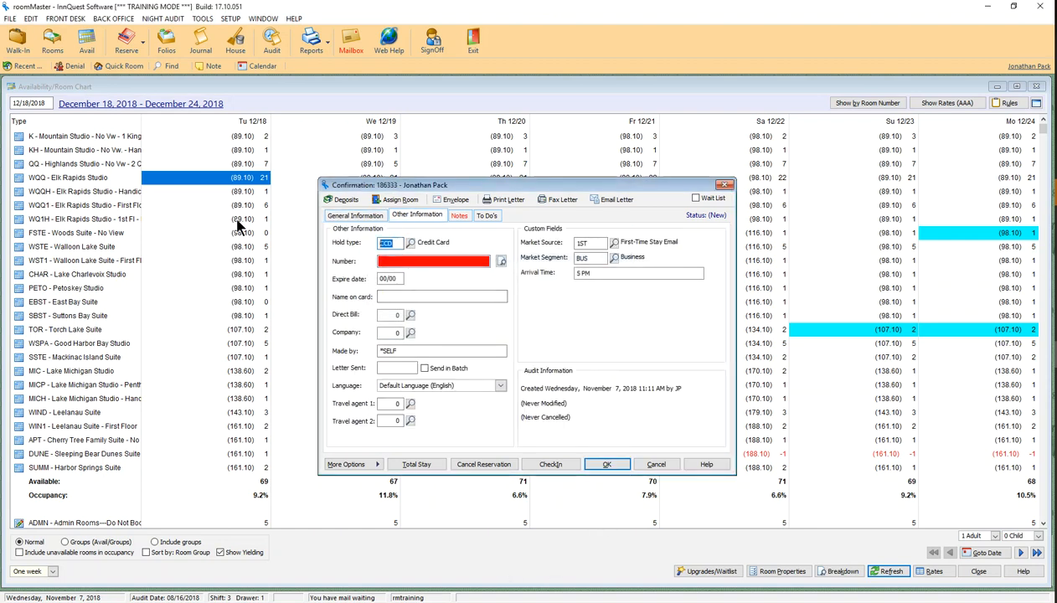
text(MGMT)
Save the reservation, accepting the rule messages and entering the override password
click(617, 462)
click(540, 334)
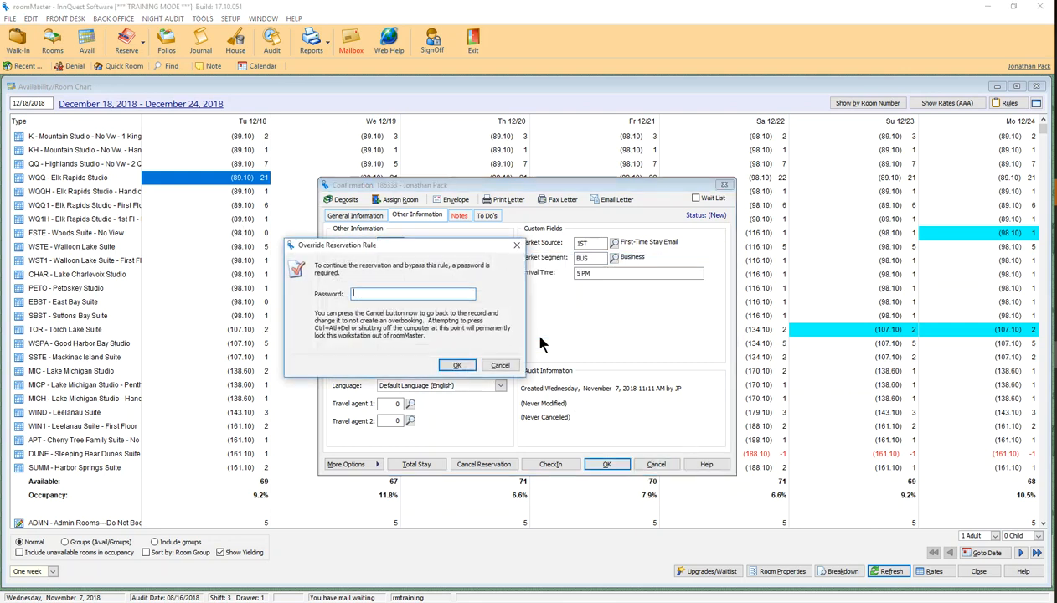
text(•••••)
key(Return)
key(Return)
text(•••••)
key(Return)
key(Return)
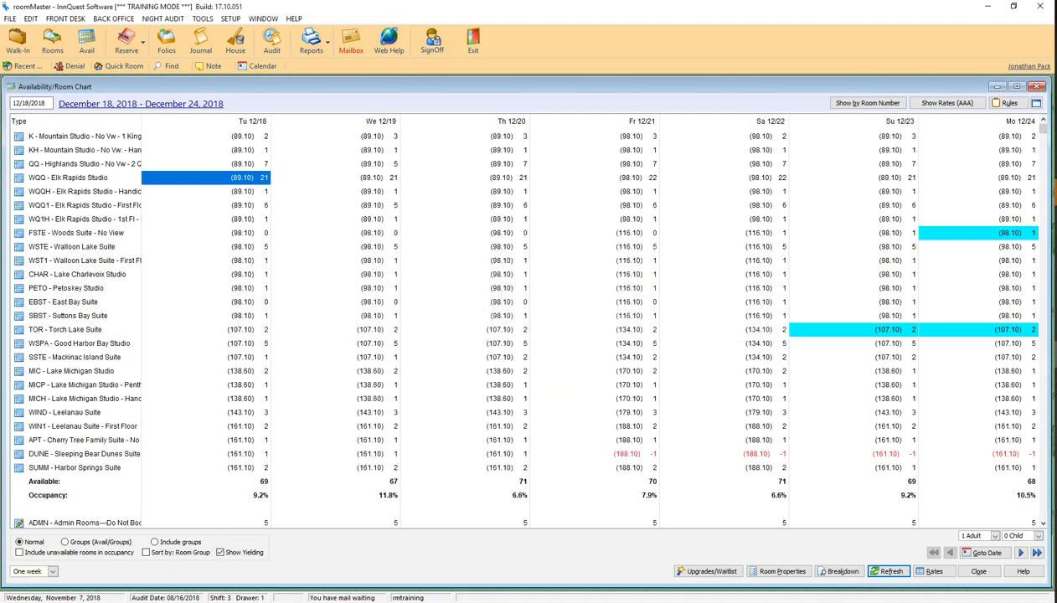